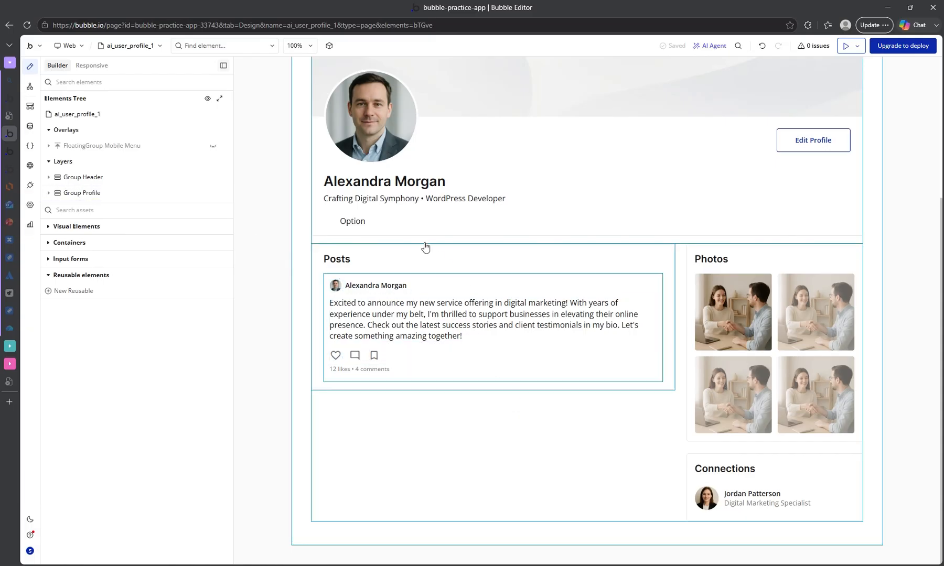
Review the ai_user_profile_1 page design and look at the project entries stored in the app data.
scroll(448, 236, up, 2)
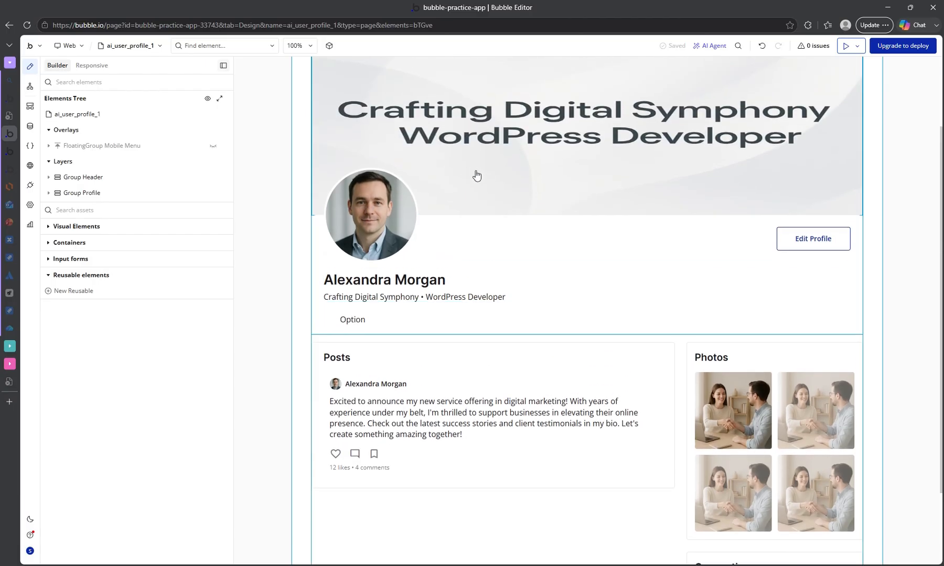
scroll(451, 181, up, 2)
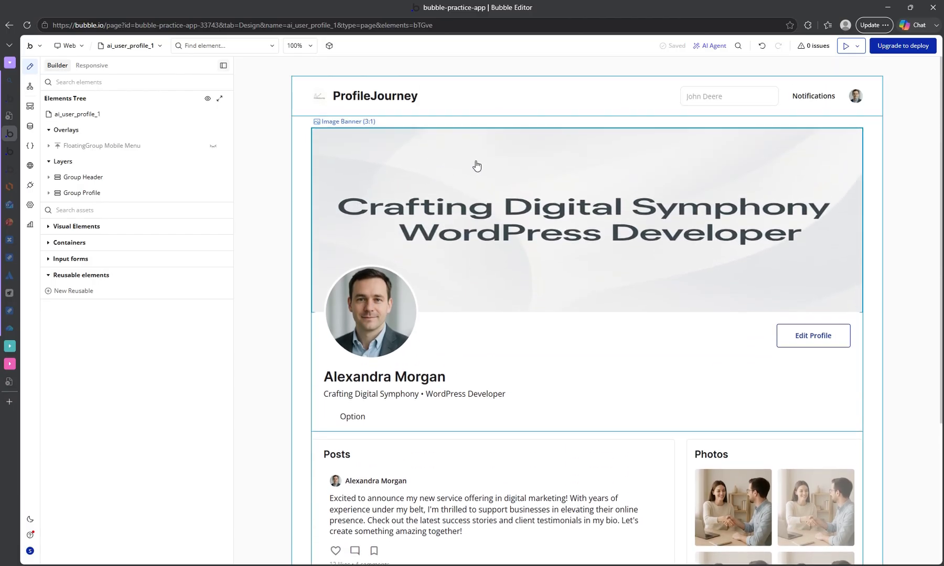
scroll(478, 189, down, 4)
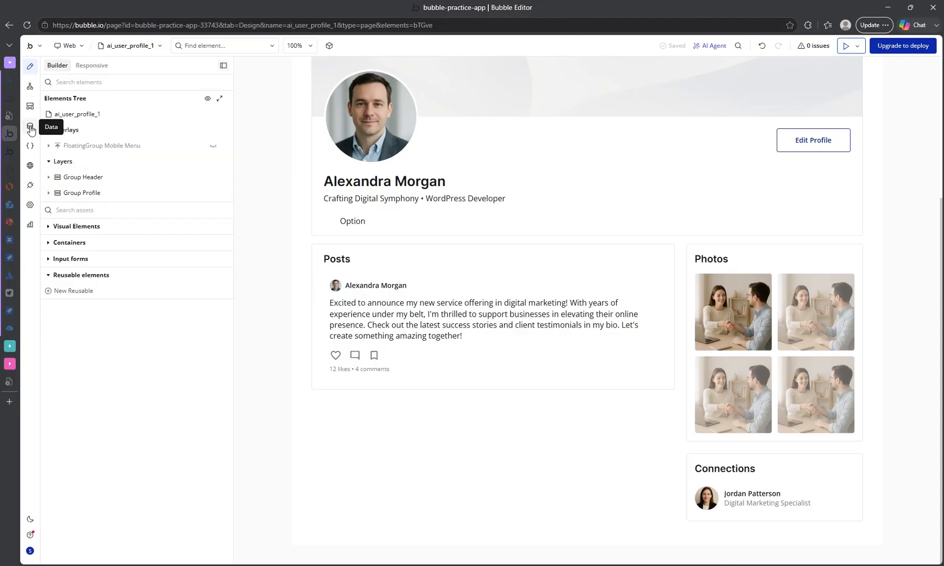
click(30, 127)
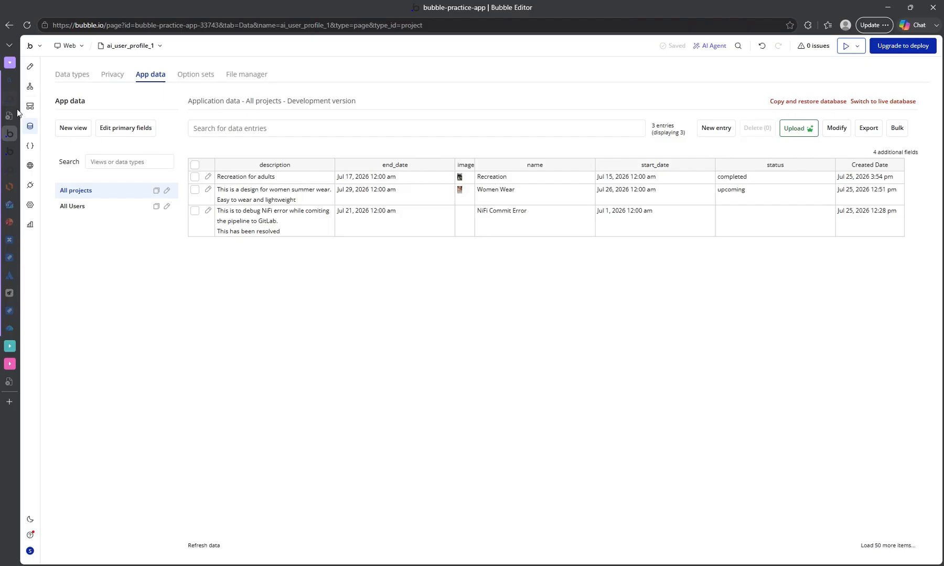
Look through the running preview of the profile page, including its posts, photos and connections, and return to the editor.
mouse_move(19, 125)
click(26, 147)
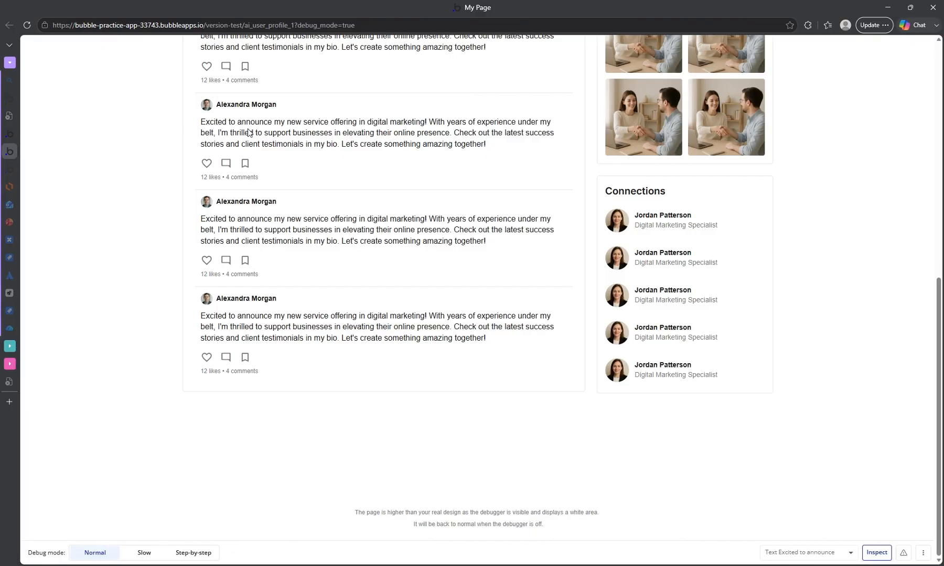
scroll(240, 133, up, 10)
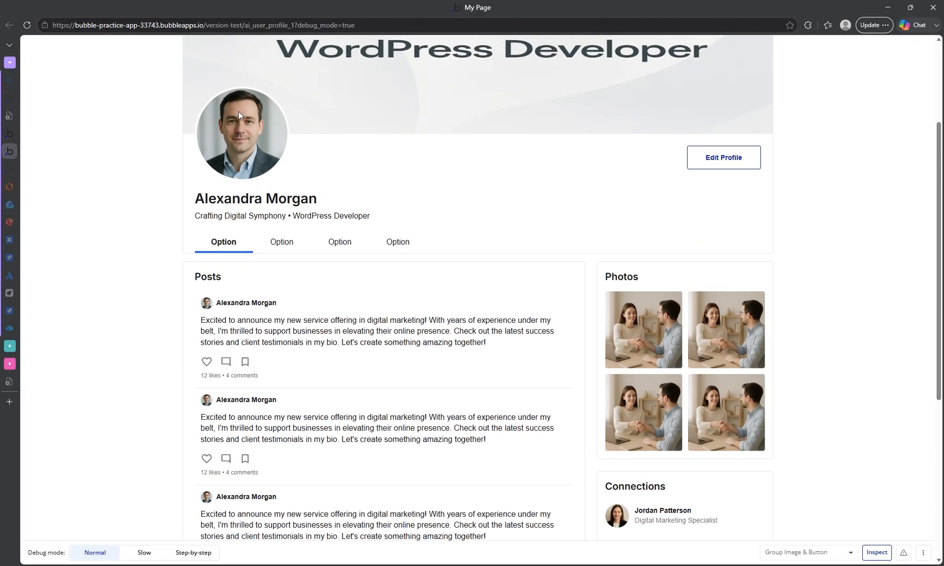
scroll(306, 121, down, 10)
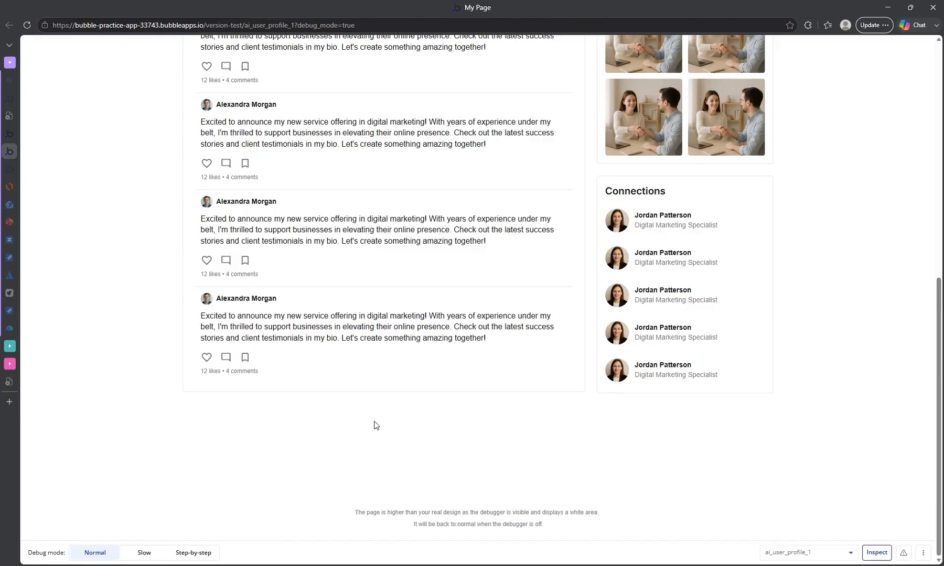
click(13, 133)
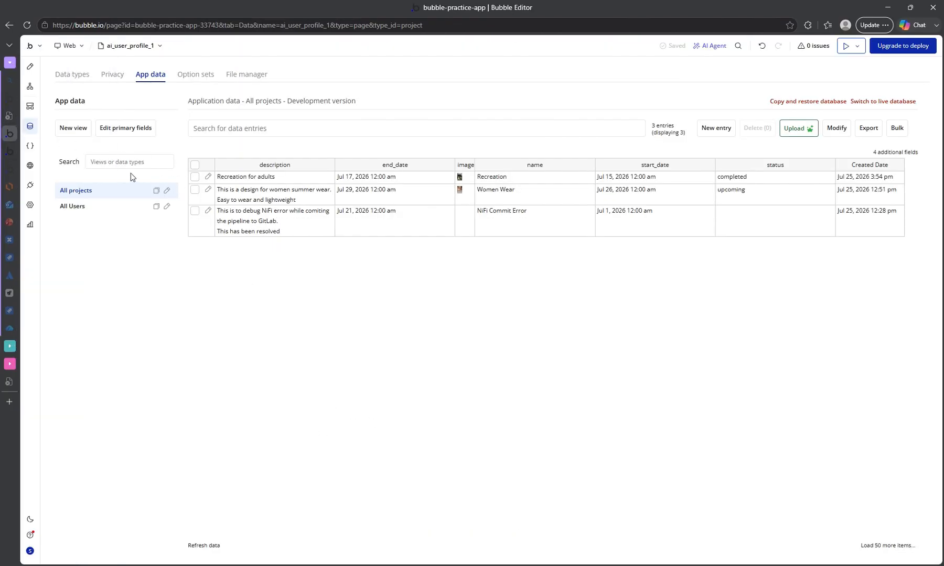
Return to the page design and expand the container elements to find the Repeating Group.
click(30, 66)
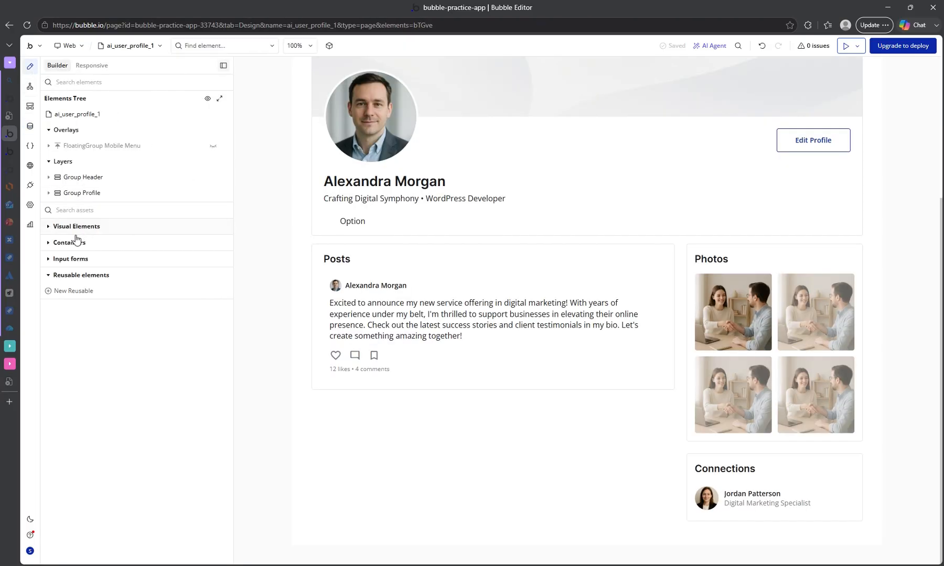
click(48, 245)
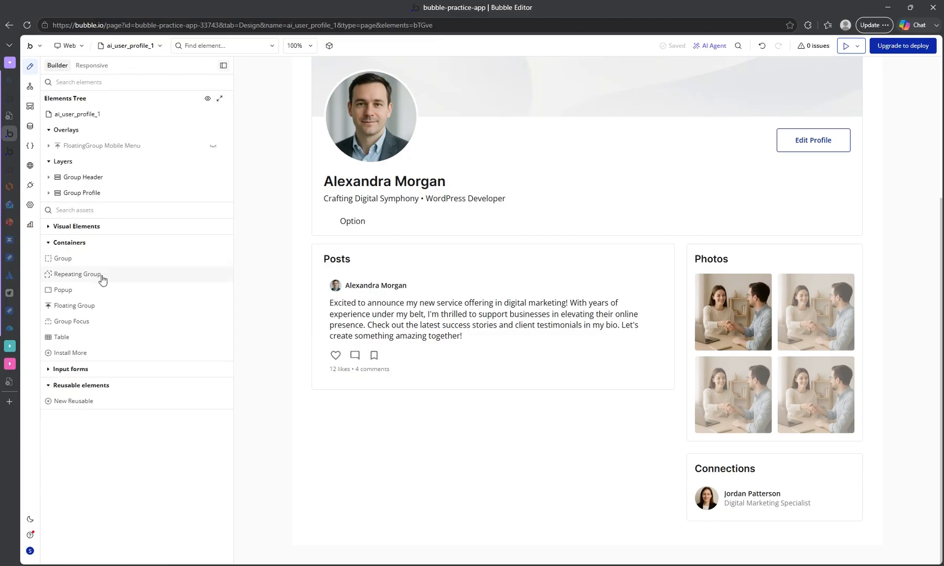
mouse_move(102, 280)
drag(108, 282, 209, 328)
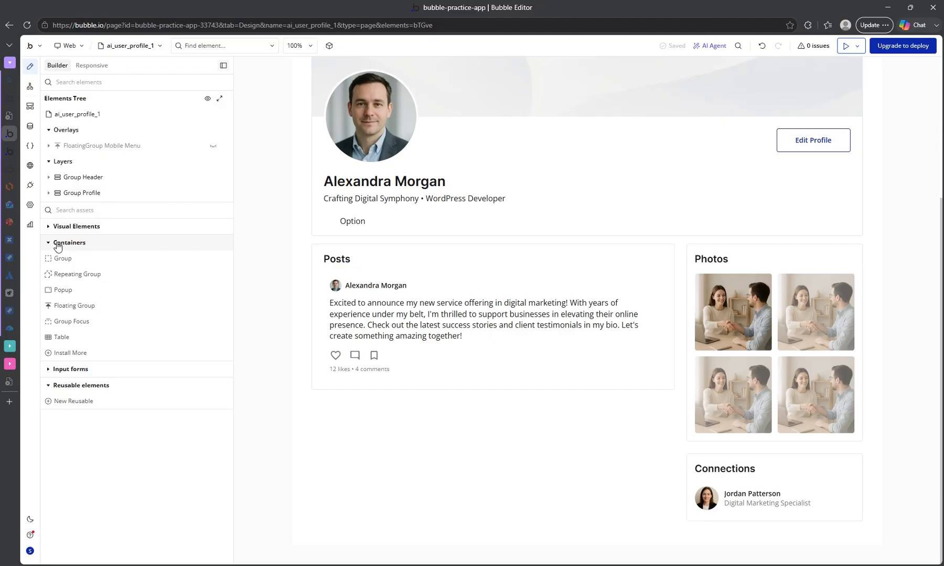
click(49, 242)
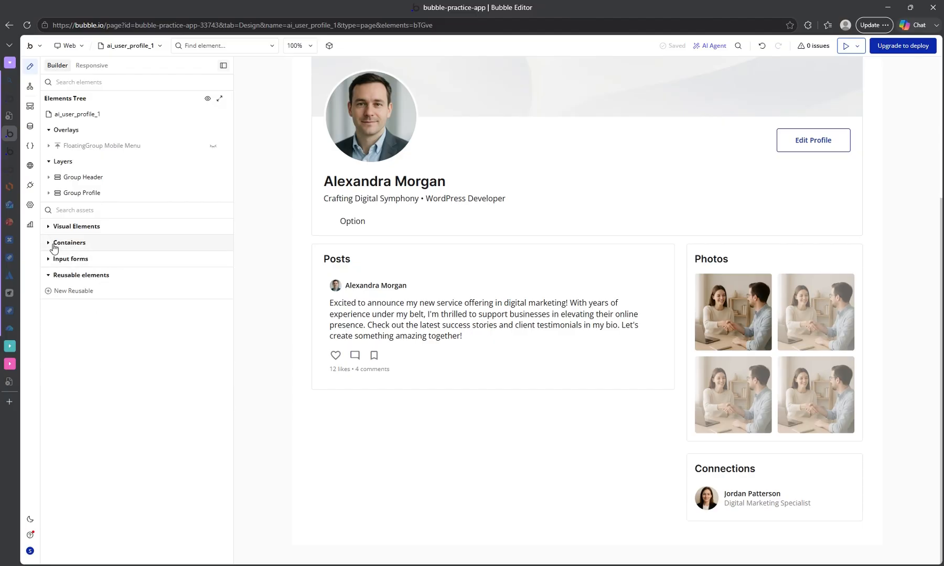
click(54, 246)
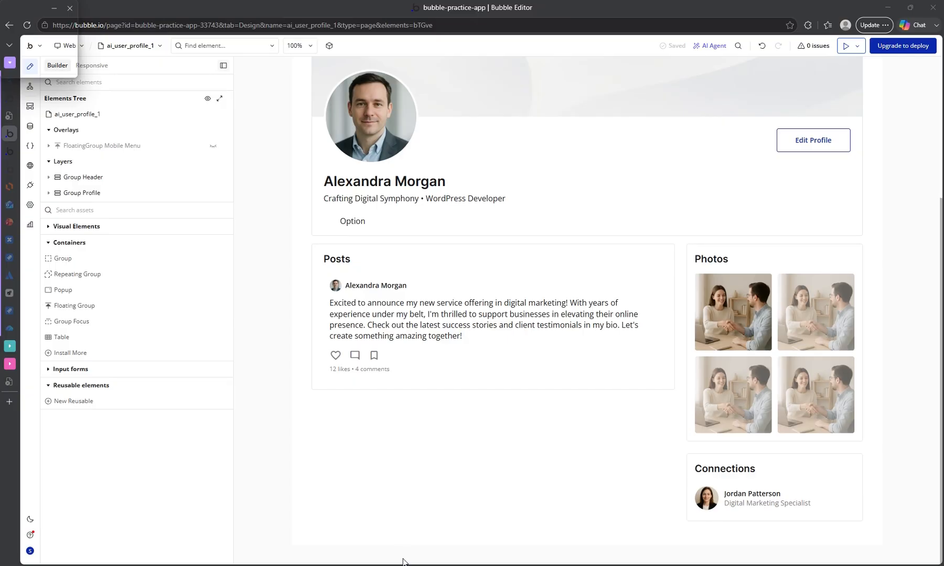
Add a Repeating Group to the page's layers, directly below Group Profile.
mouse_move(67, 195)
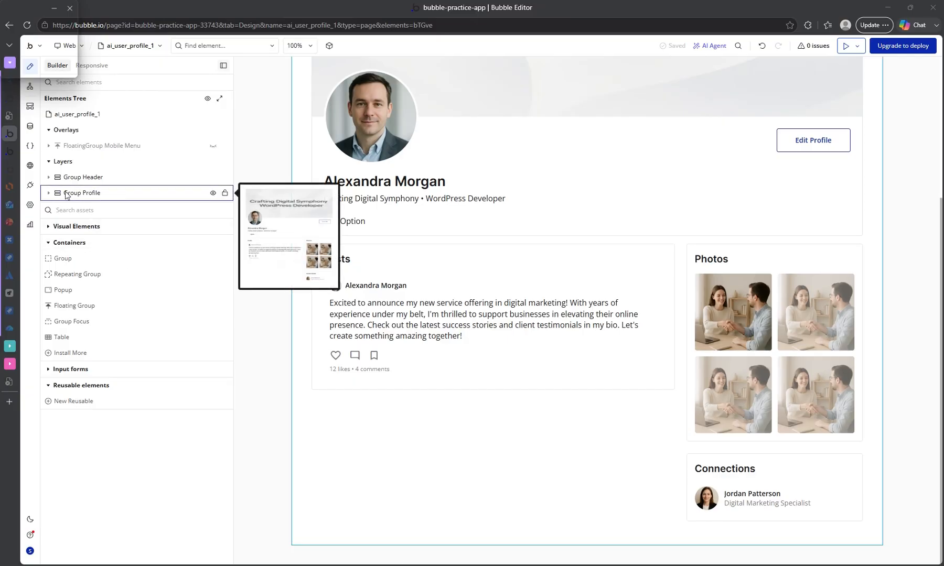
click(48, 162)
click(47, 162)
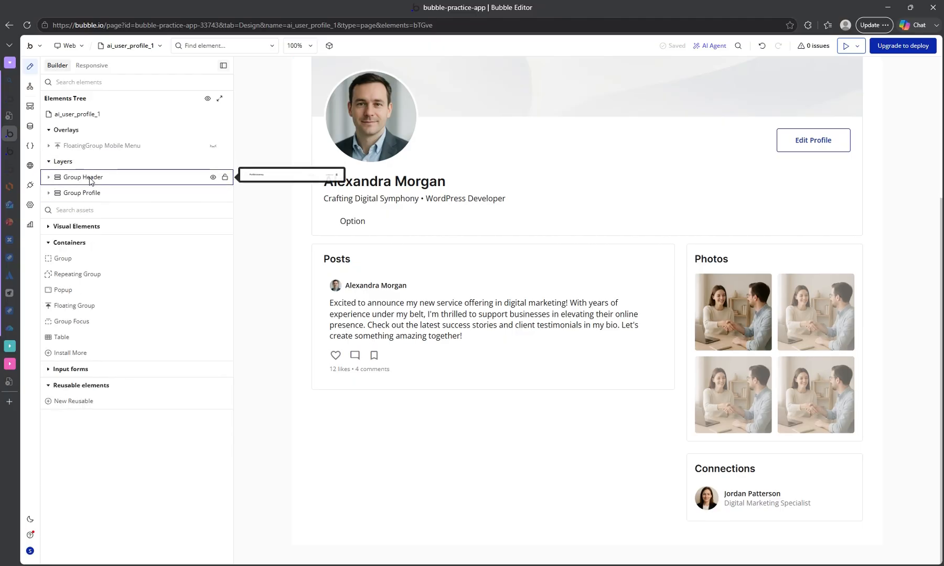
click(95, 179)
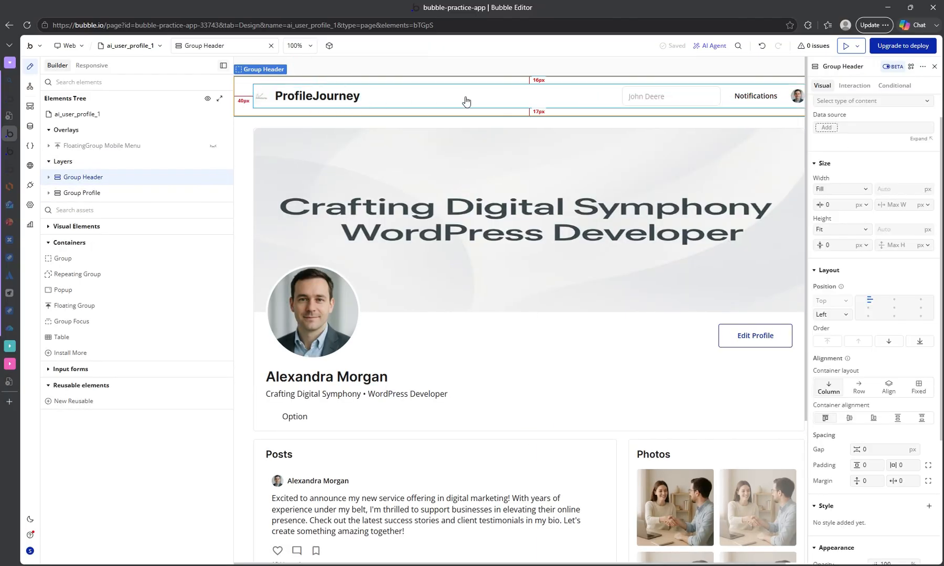
click(72, 197)
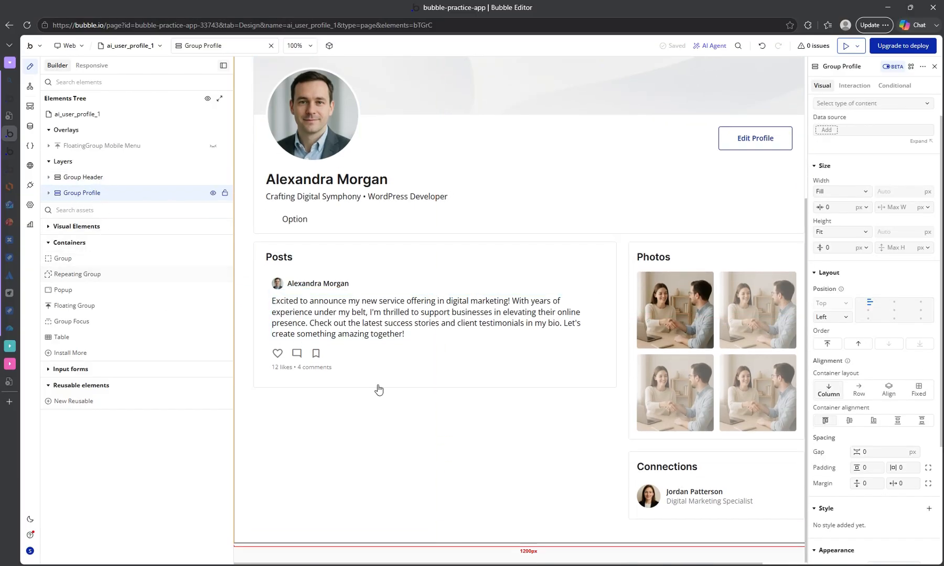
drag(66, 273, 80, 191)
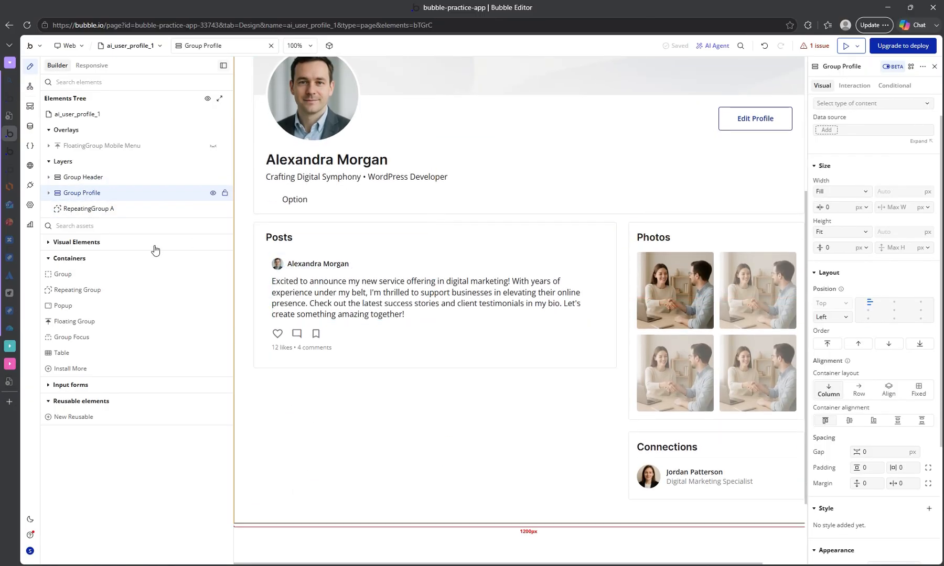
Center the new repeating group horizontally on the page and set its minimum width to 40 %.
click(104, 211)
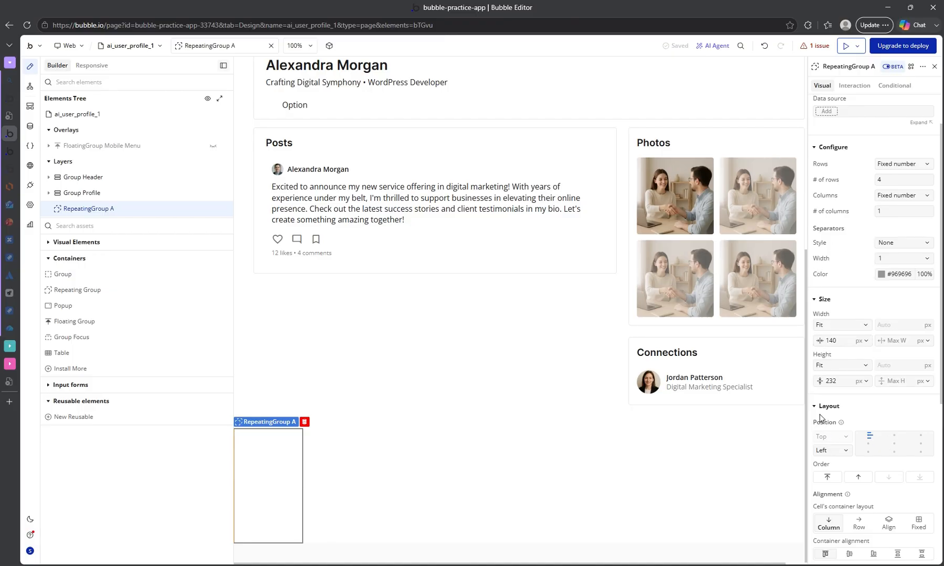
click(894, 437)
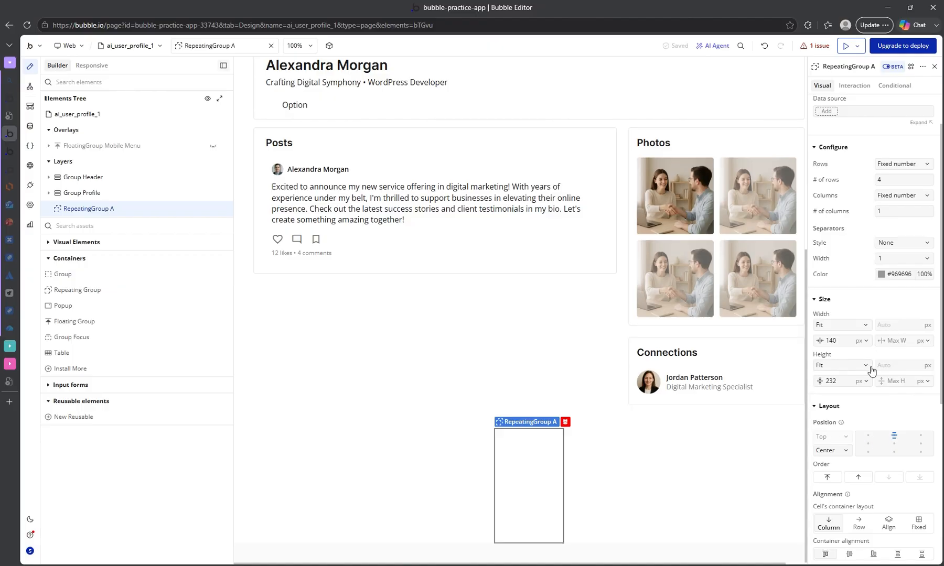
scroll(872, 370, up, 2)
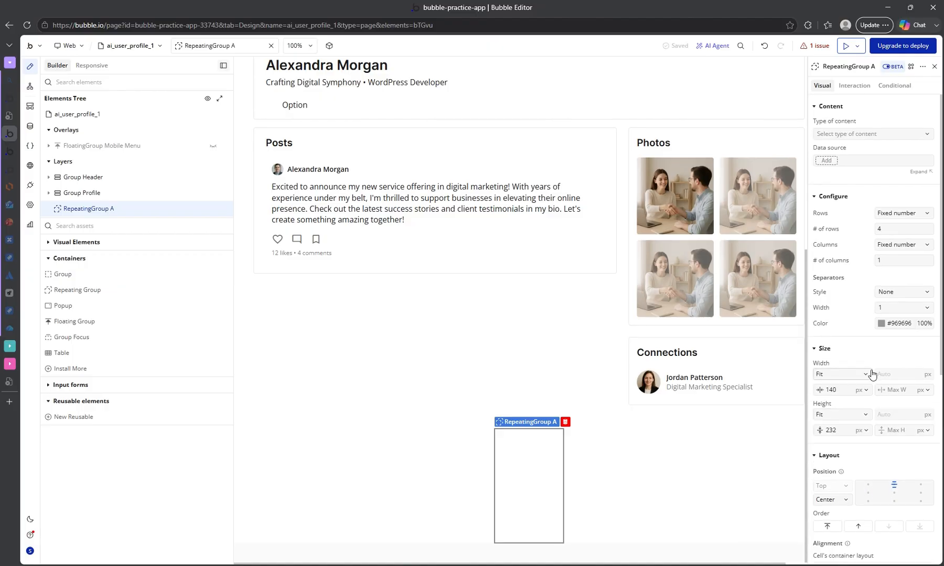
double_click(845, 391)
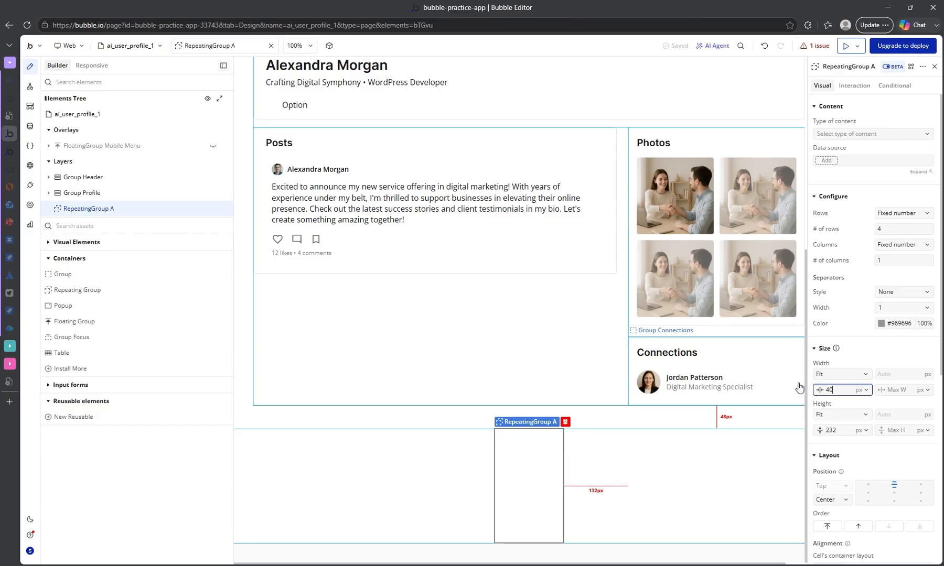
text(40)
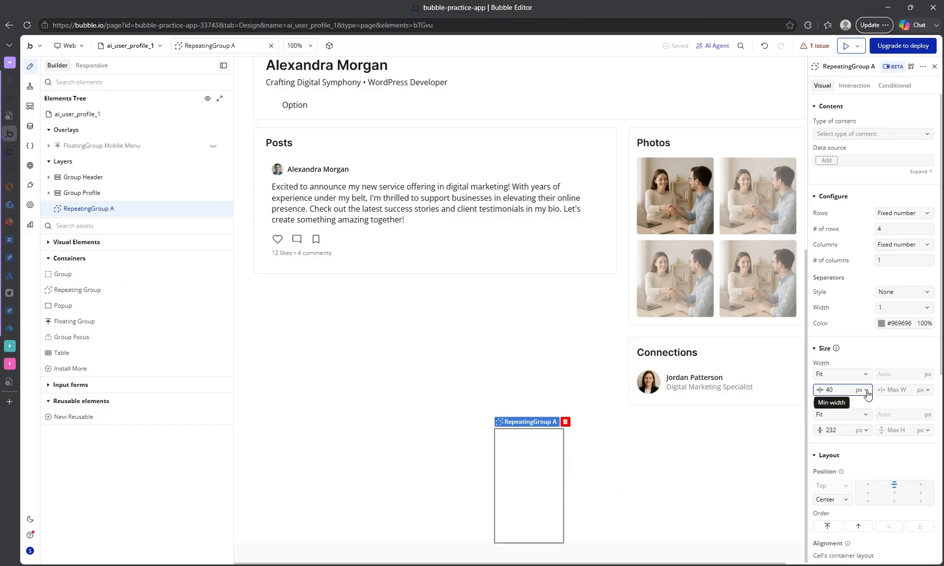
click(866, 390)
click(864, 407)
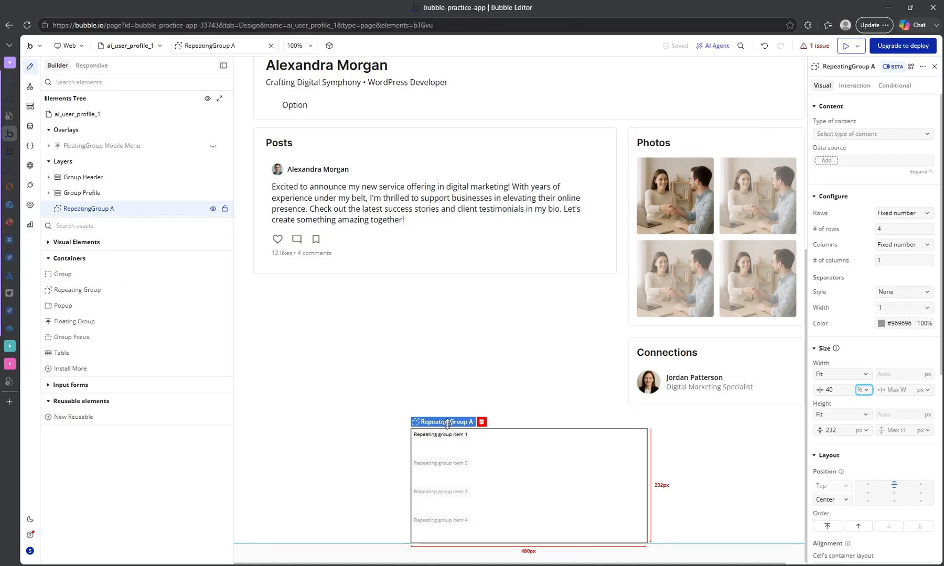
Set the repeating group's content type to project and its data source to a search for projects.
click(877, 135)
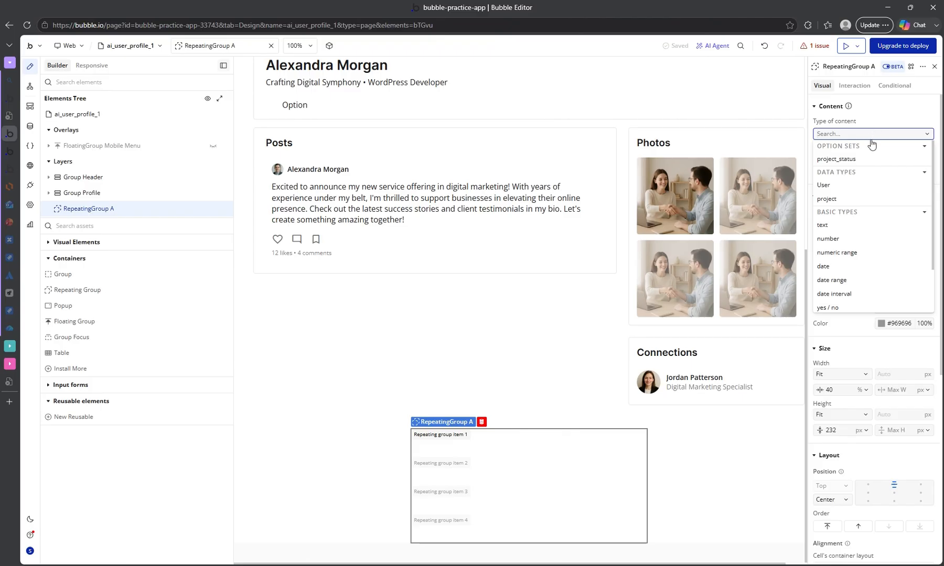
click(834, 199)
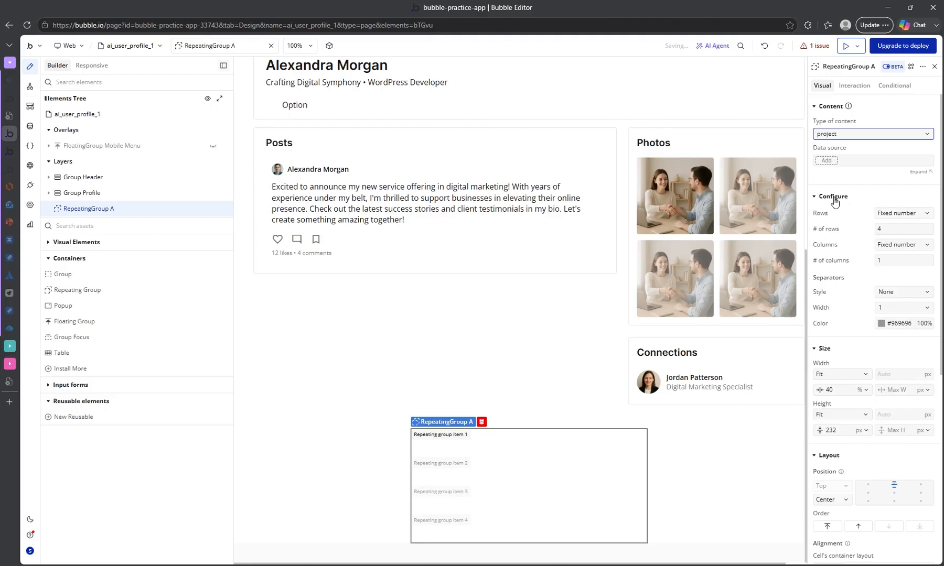
click(834, 162)
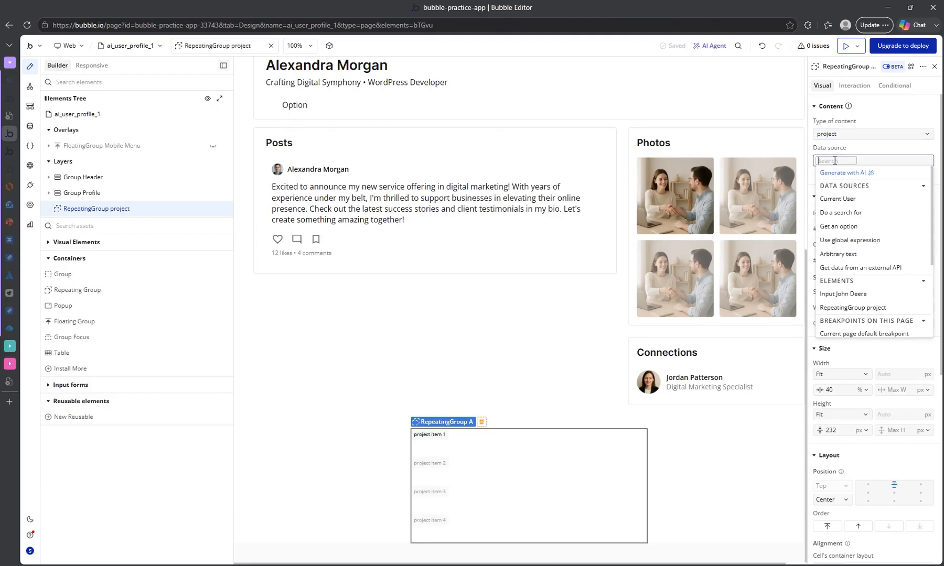
click(855, 214)
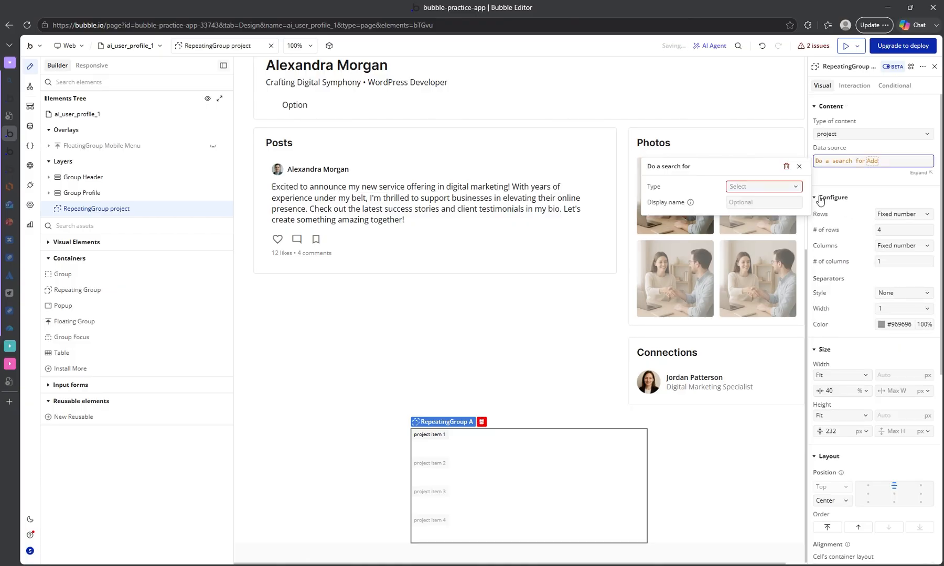
click(769, 187)
click(700, 226)
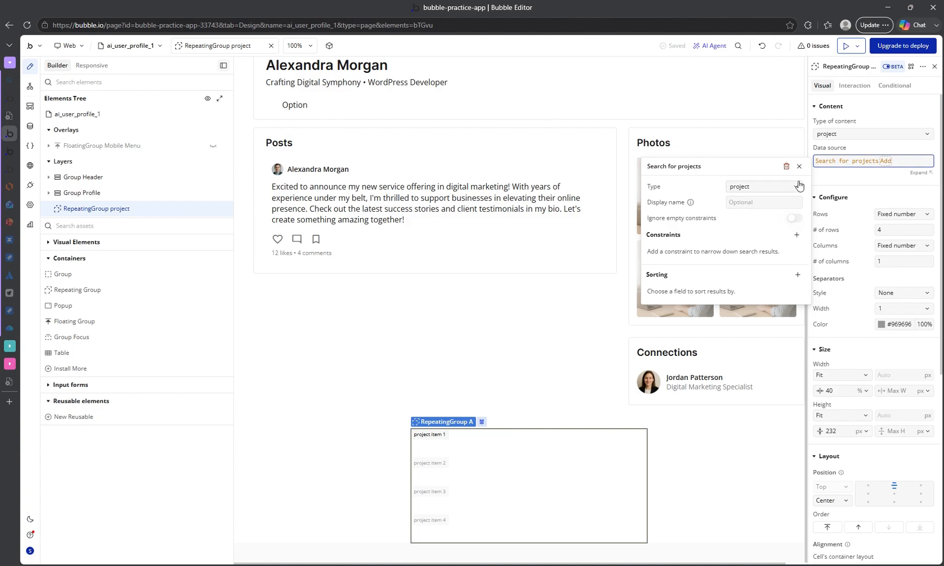
click(827, 180)
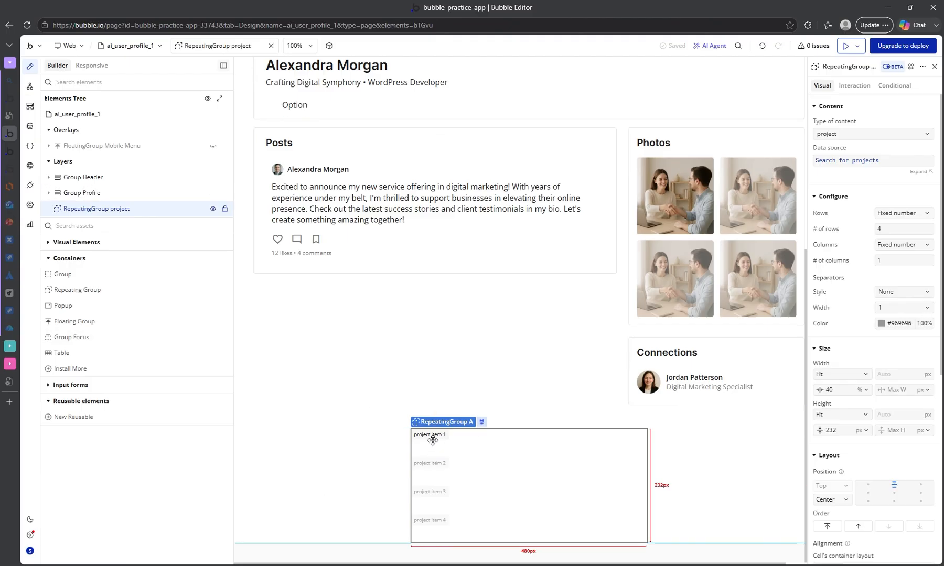
Place an Image element inside the first cell of the project repeating group.
click(53, 258)
click(51, 243)
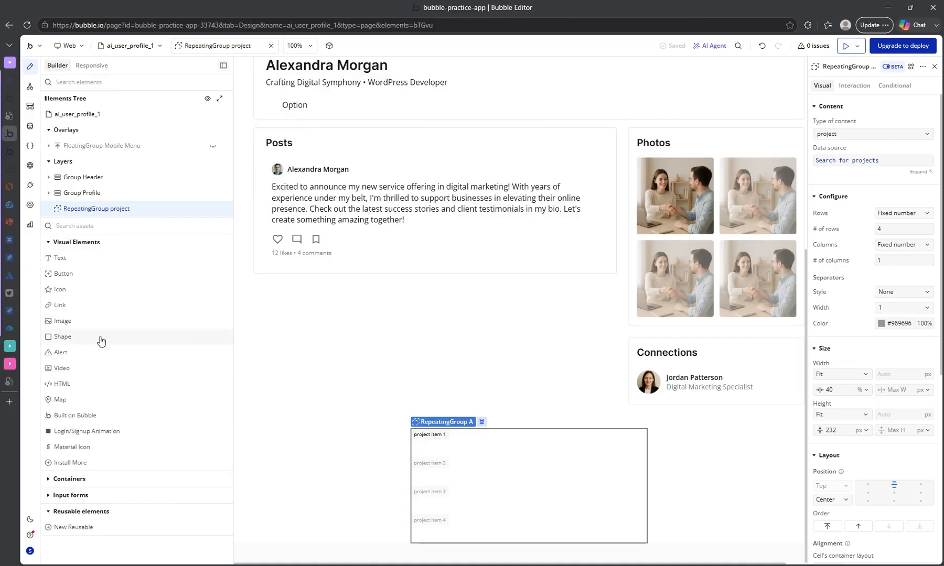
drag(62, 324, 484, 443)
scroll(548, 434, down, 2)
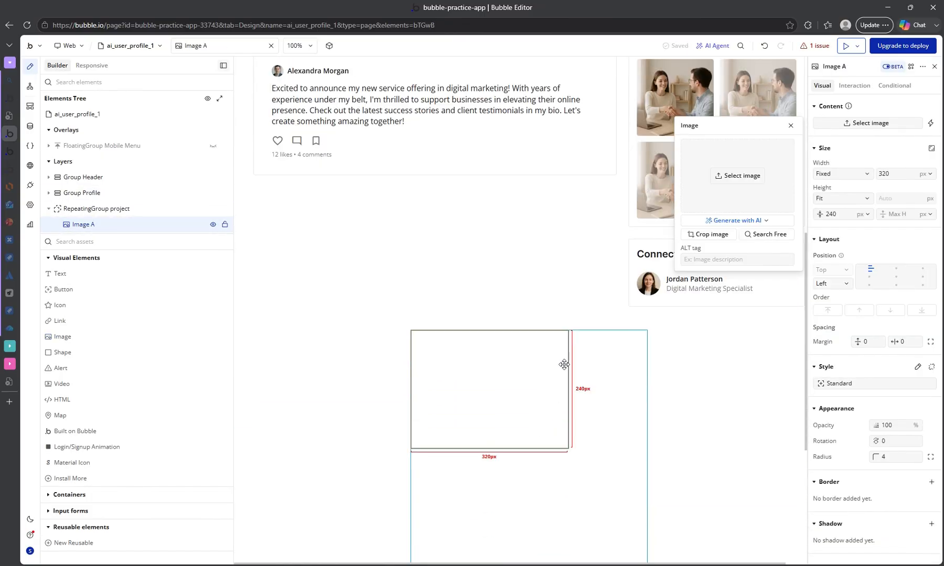
Make the cell image dynamic, with Current cell's project's image as its source.
click(931, 125)
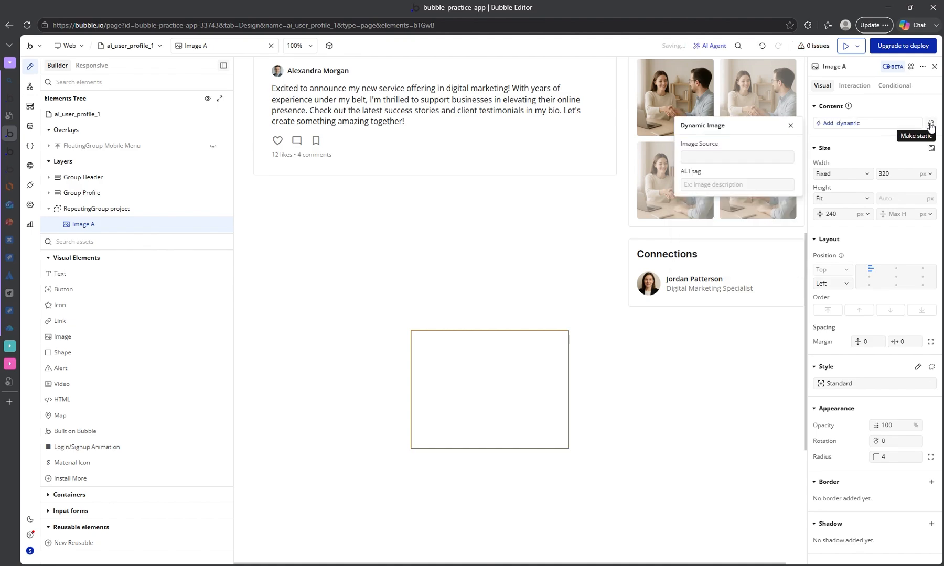
click(706, 158)
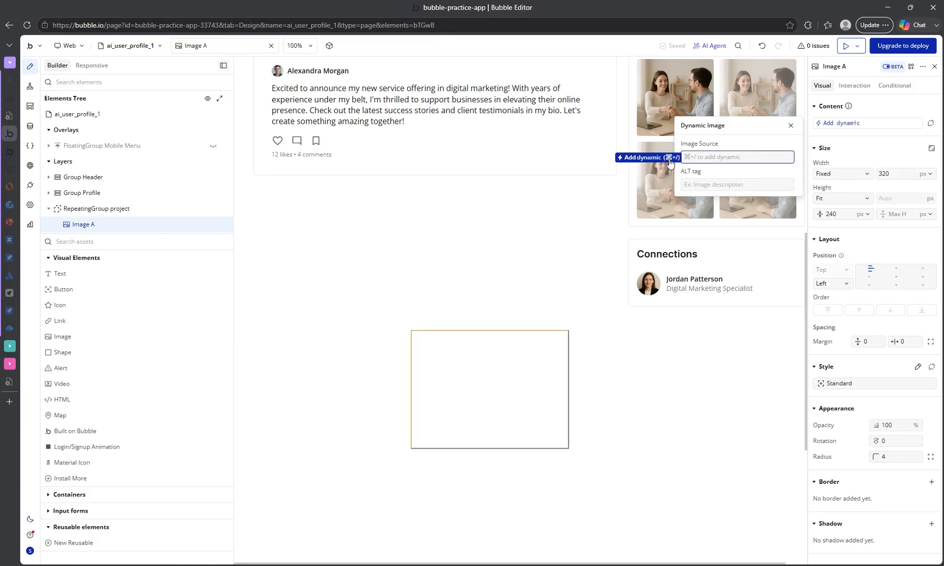
click(643, 158)
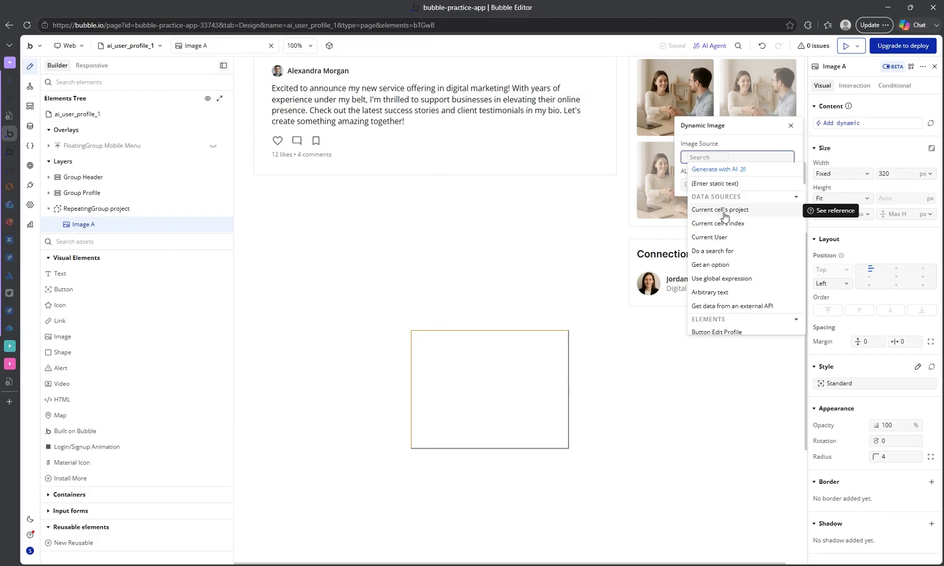
click(724, 210)
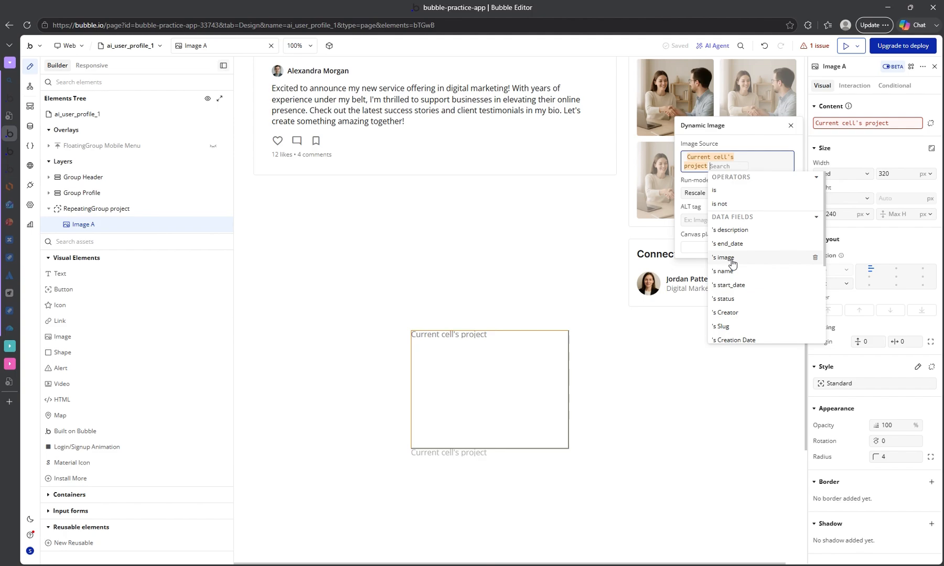
click(732, 264)
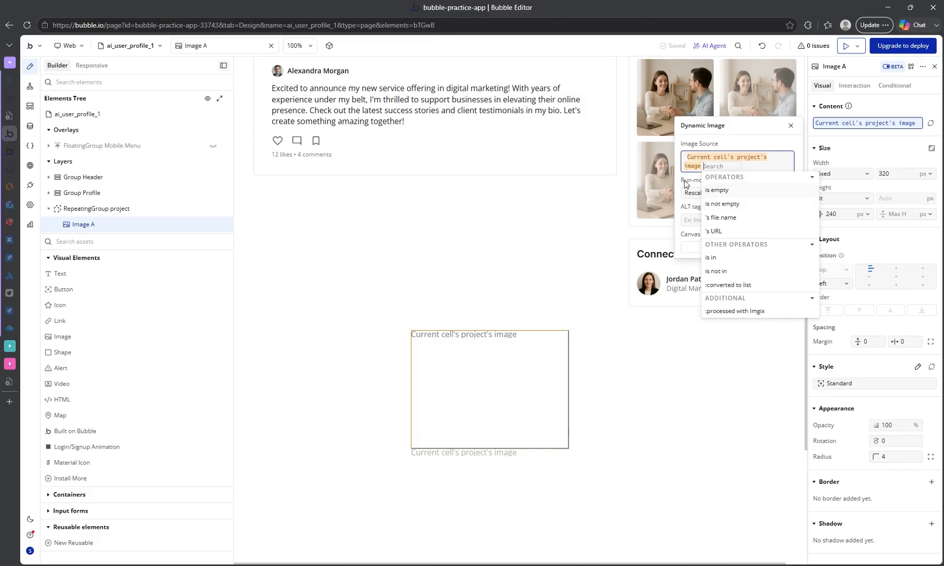
click(679, 236)
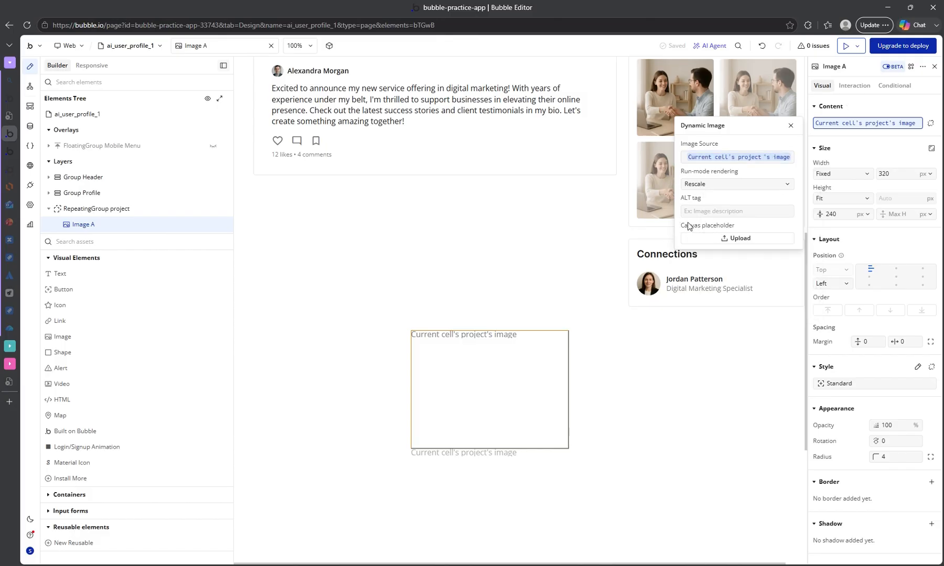
Extend the image source expression with the :processed with Imgix operator.
click(780, 158)
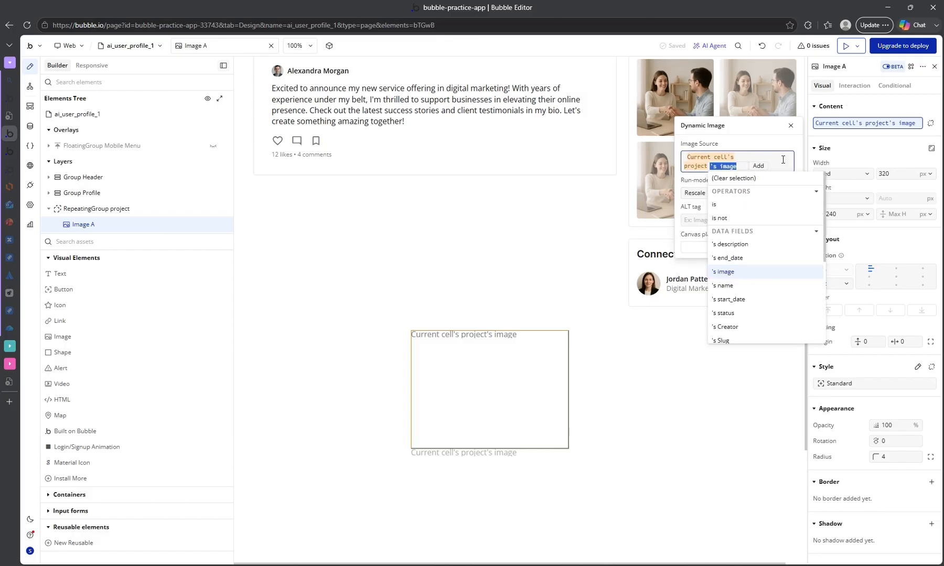
scroll(747, 304, down, 2)
scroll(750, 307, down, 1)
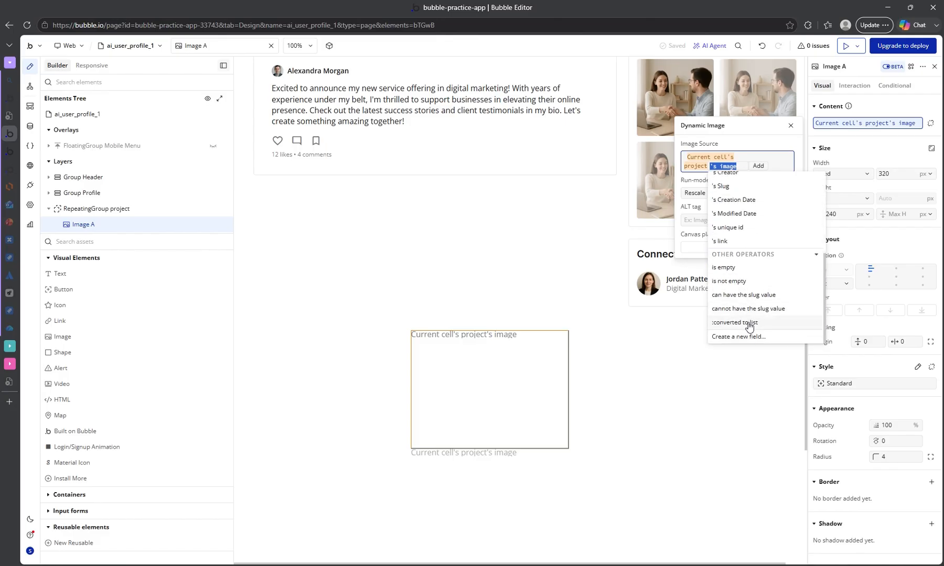
scroll(767, 275, up, 4)
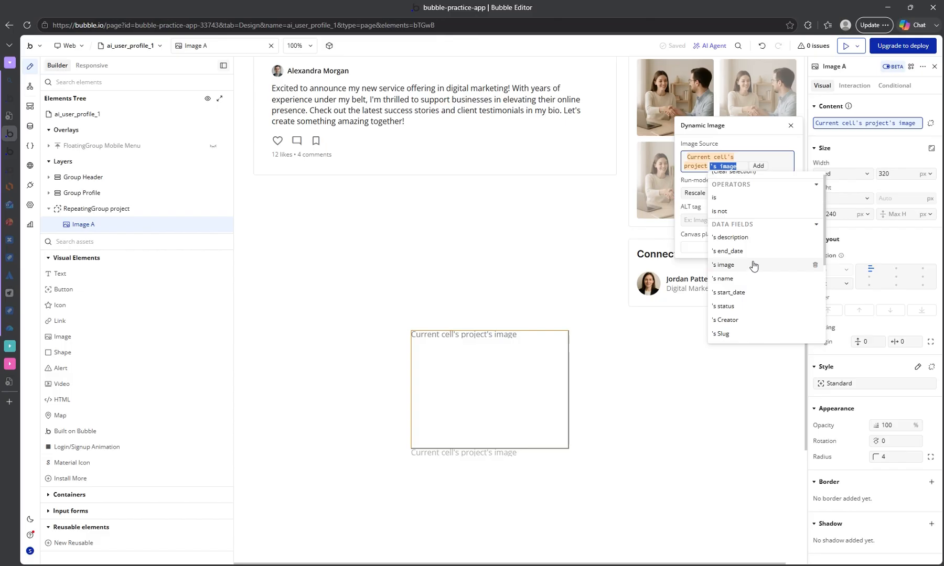
scroll(754, 266, down, 4)
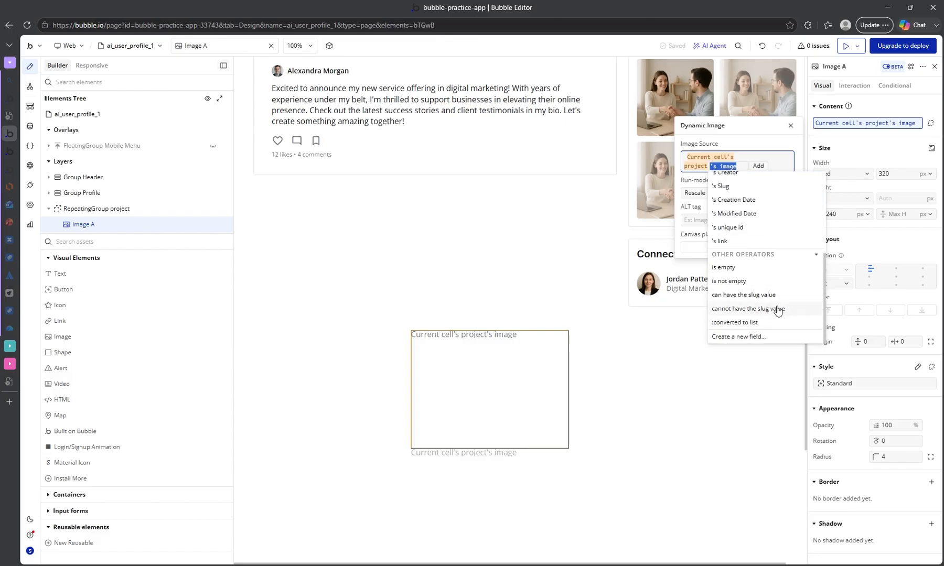
scroll(769, 299, up, 4)
scroll(768, 269, up, 1)
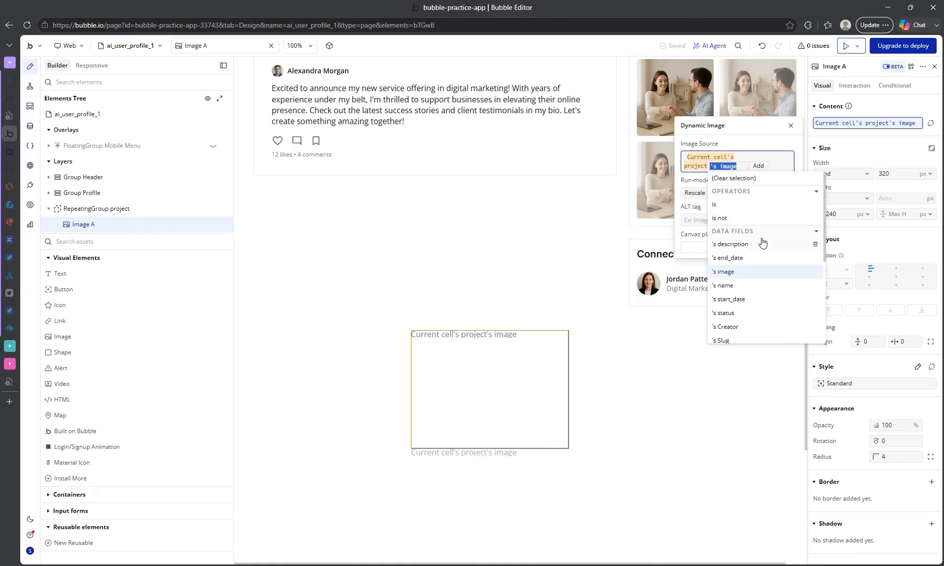
click(737, 273)
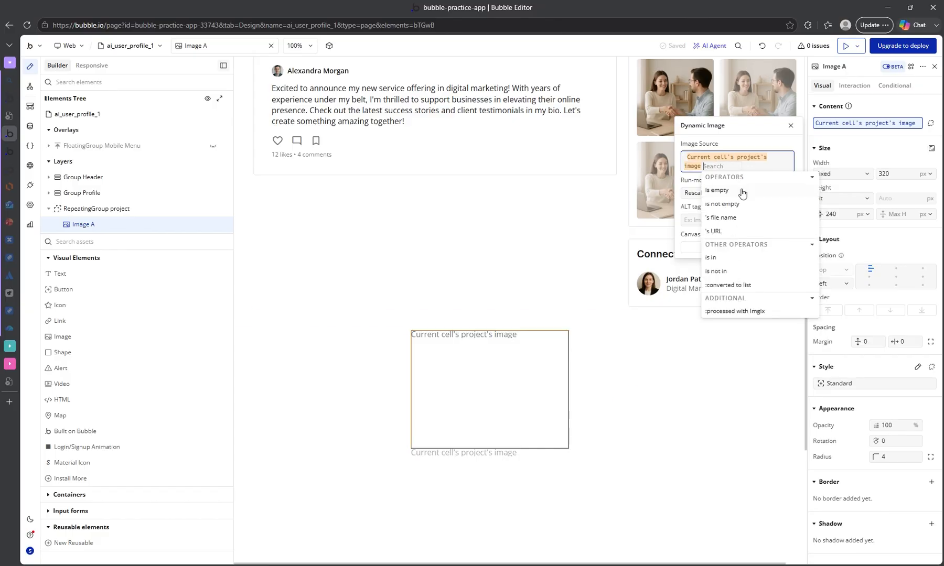
click(733, 312)
click(751, 184)
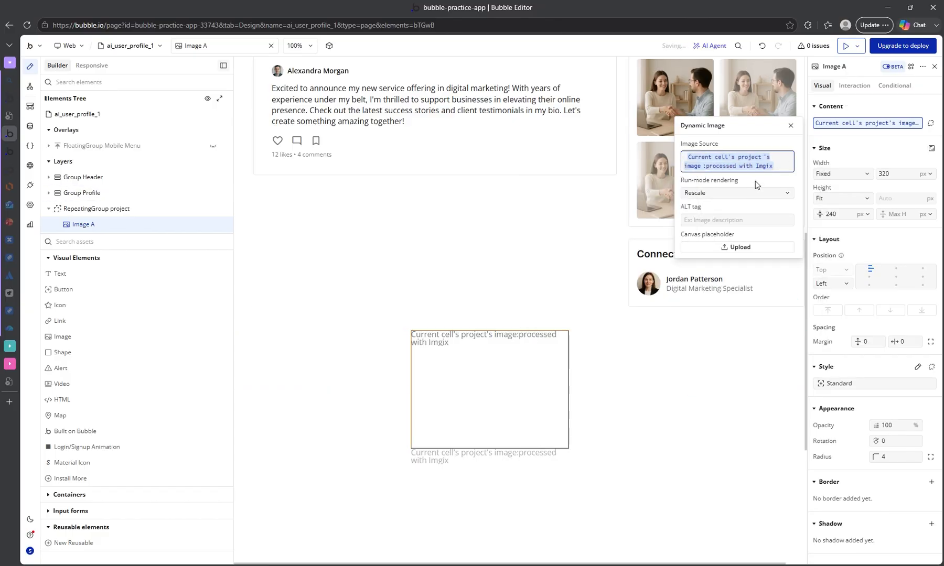
Set the dynamic image's run-mode rendering to Stretch.
click(740, 199)
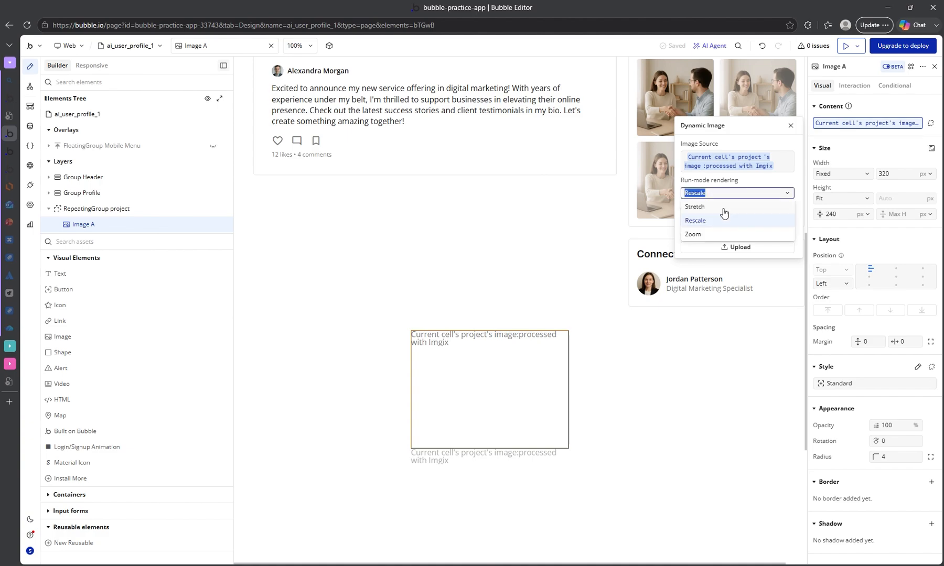
click(696, 207)
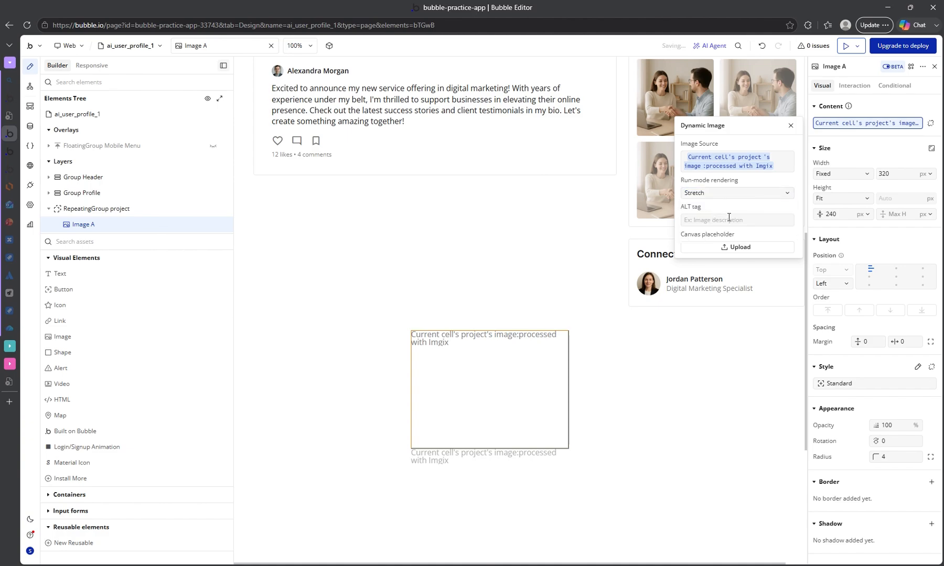
click(852, 152)
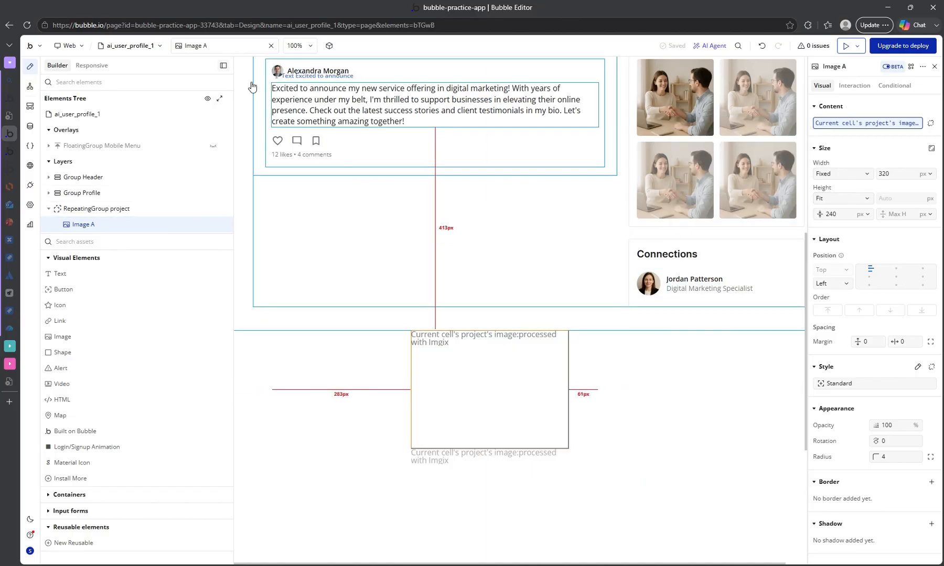
Switch to the My Page preview, reload it and examine how the project images display below the profile section.
mouse_move(10, 137)
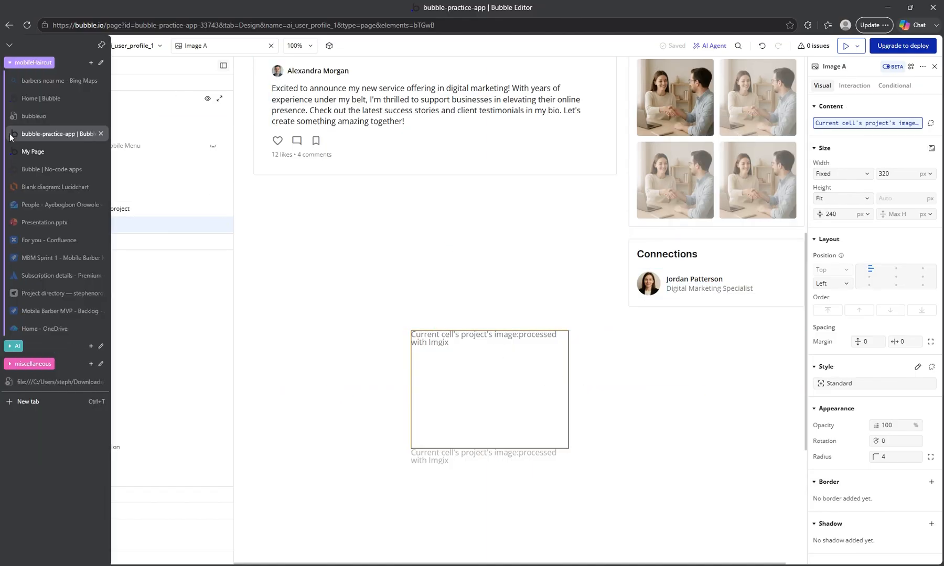
click(35, 153)
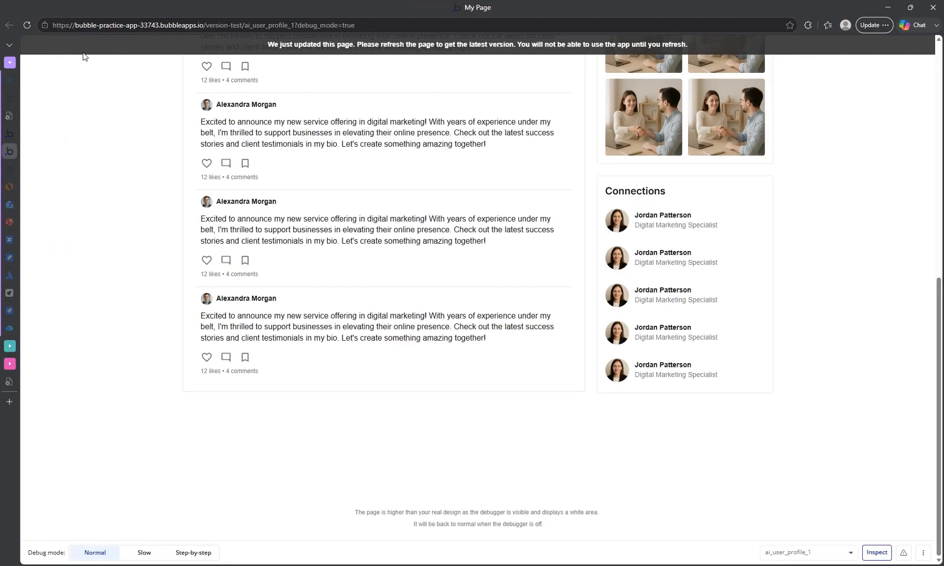
click(27, 25)
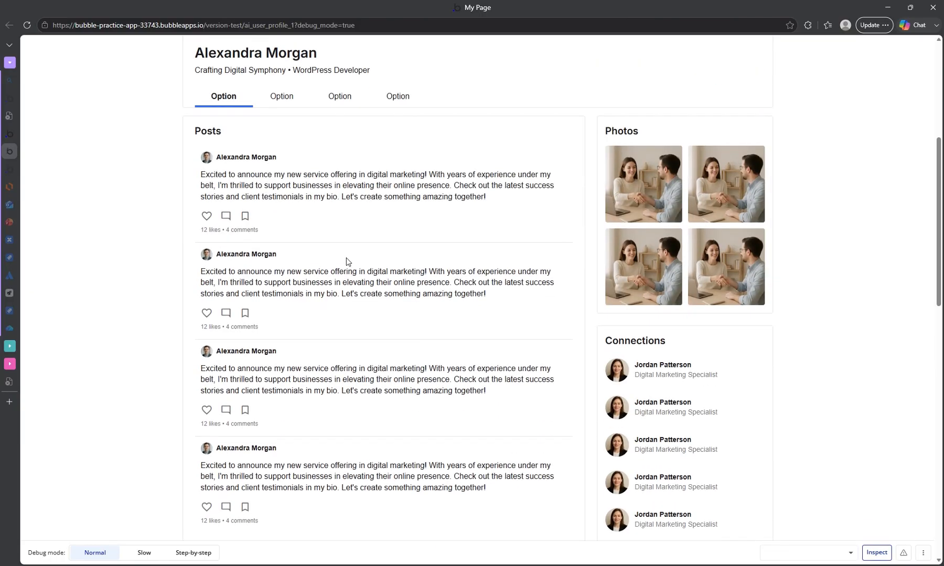
scroll(347, 228, down, 9)
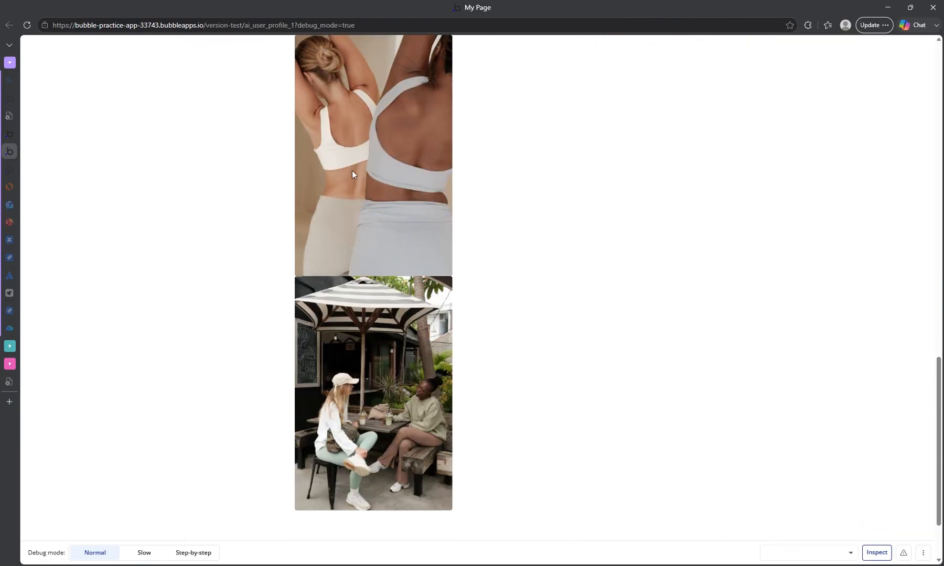
scroll(393, 176, down, 2)
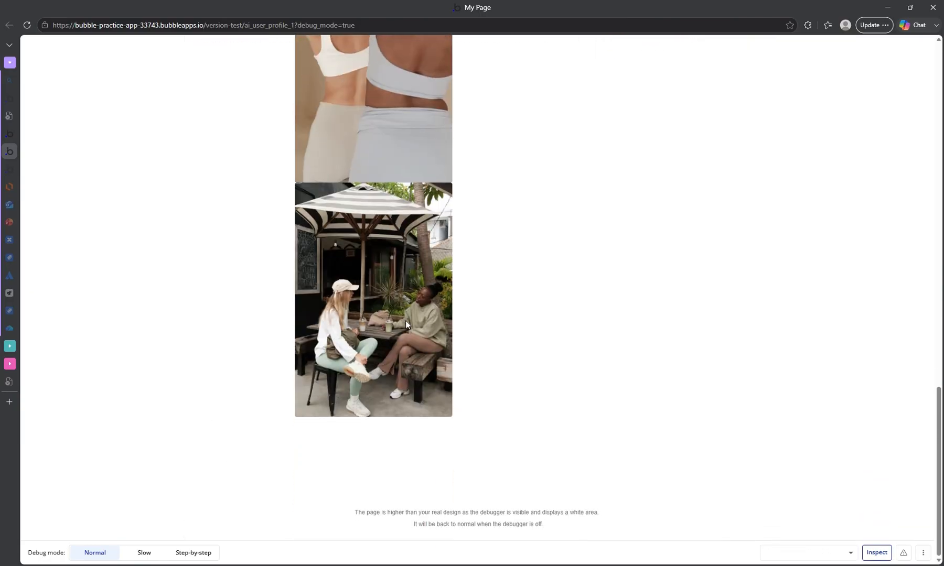
scroll(305, 337, up, 2)
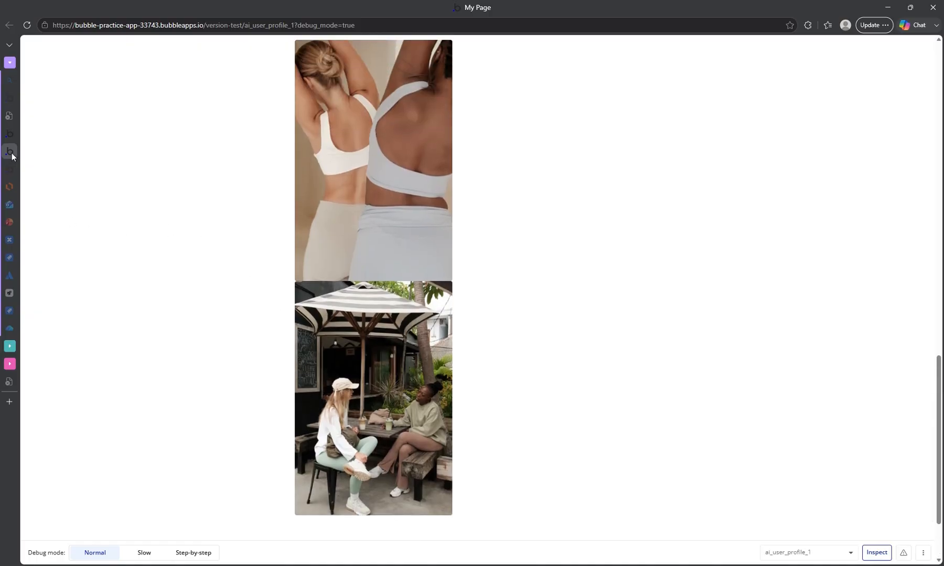
Return to the Bubble editor and add a Text element reading Project Name below the image in the repeating group's cell.
mouse_move(11, 152)
click(37, 138)
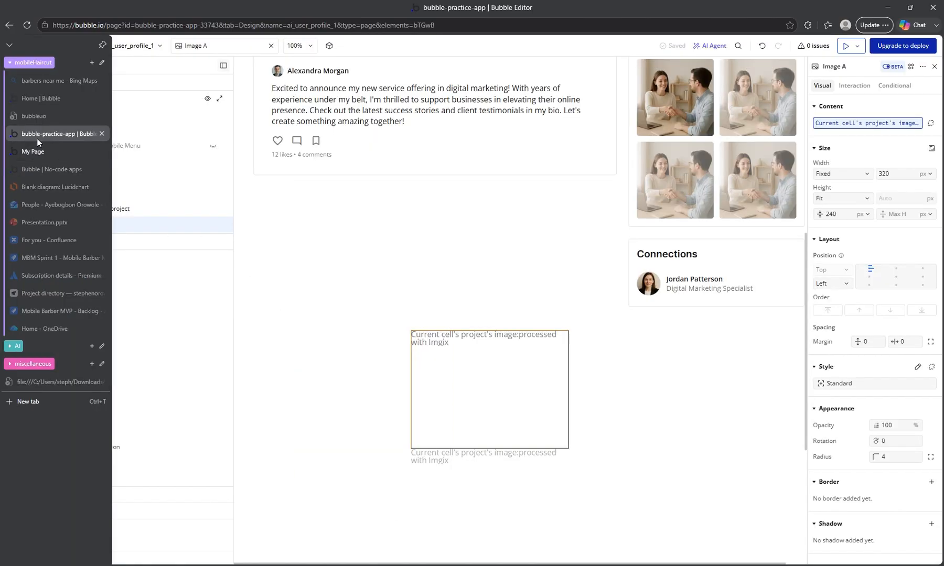
scroll(487, 353, up, 1)
scroll(491, 353, down, 3)
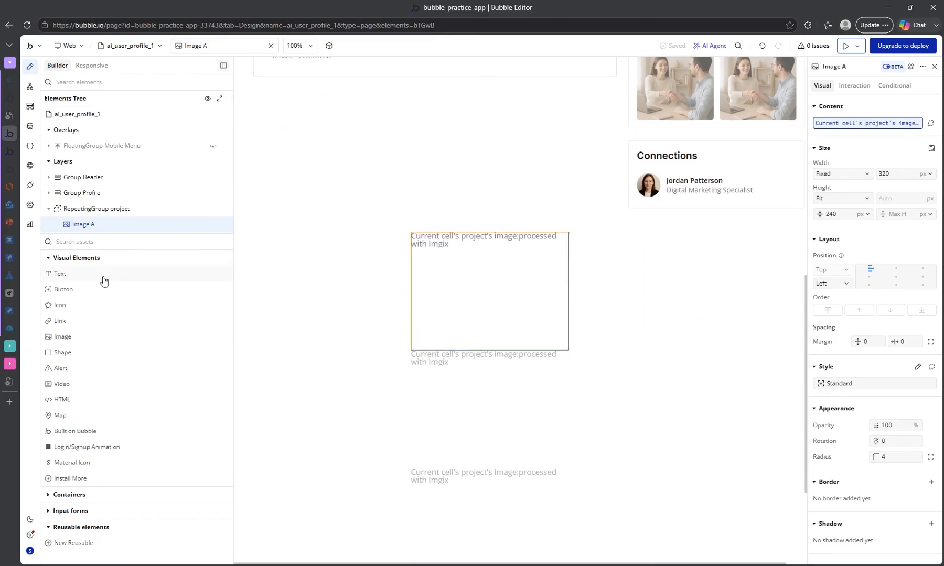
drag(64, 278, 487, 312)
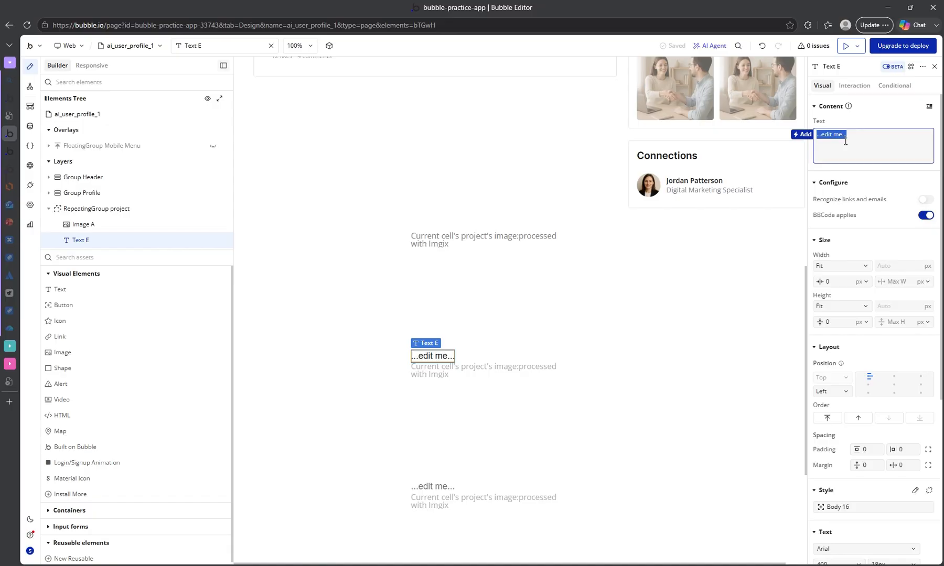
text(Pro)
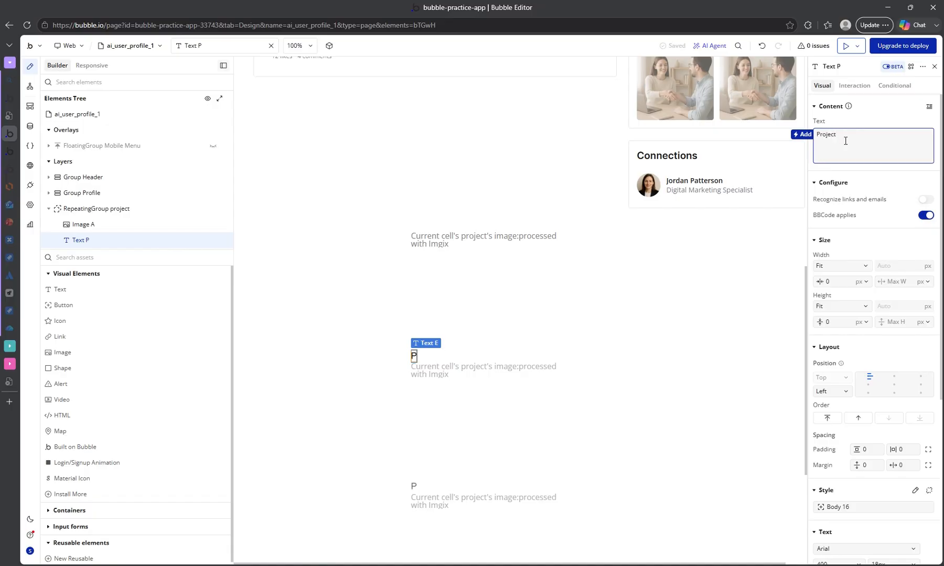
text(ject)
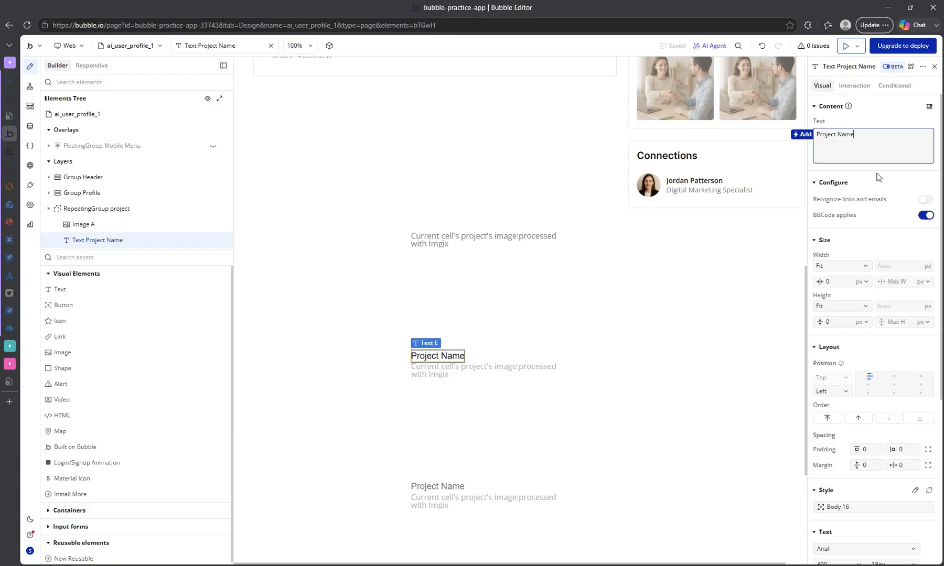
Duplicate the Project Name text and replace the copy's content with the dynamic expression Current cell's project's name.
click(441, 356)
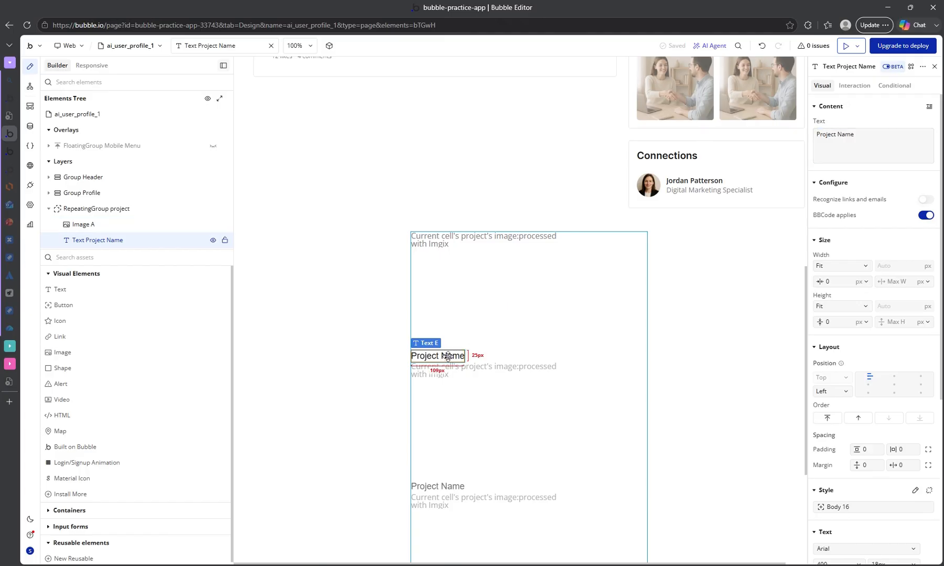
key(ctrl+d)
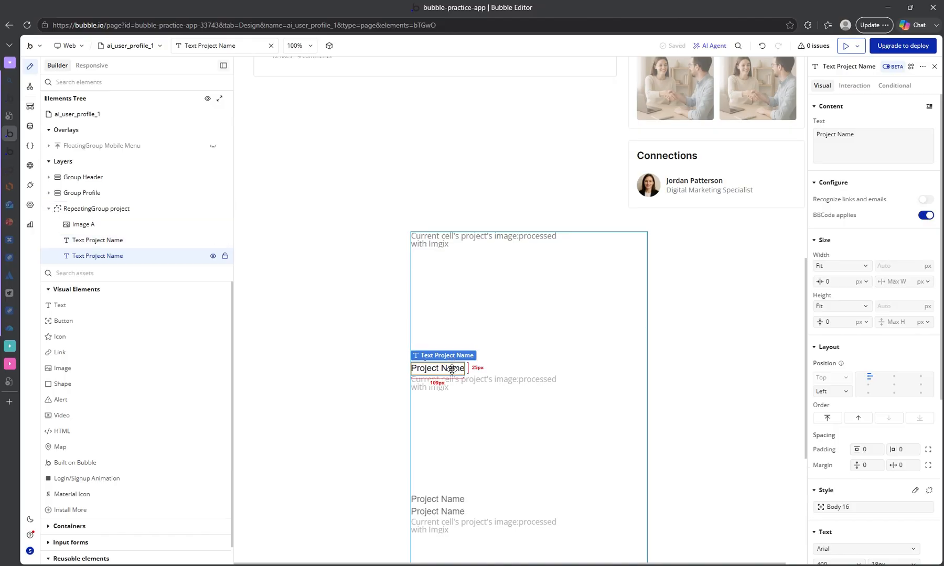
triple_click(860, 135)
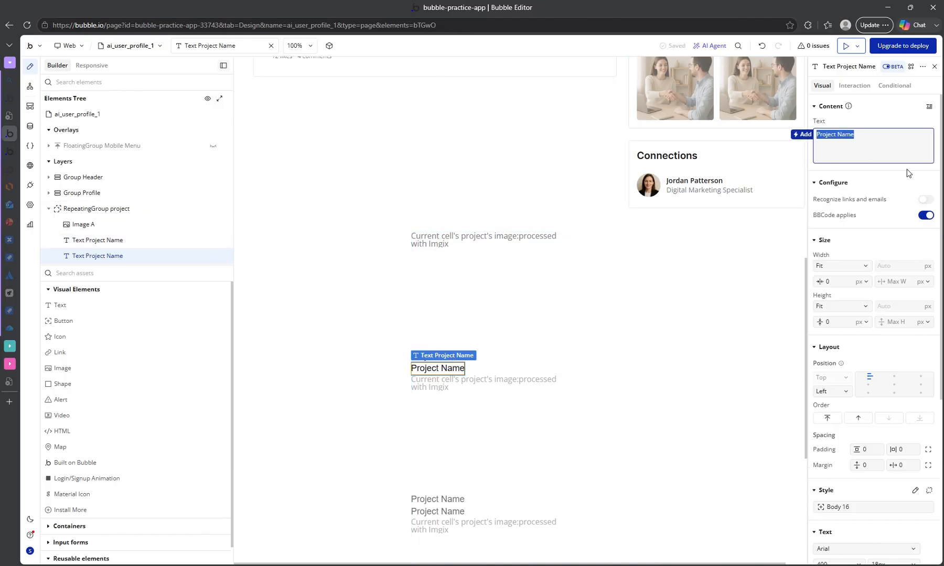
key(BackSpace)
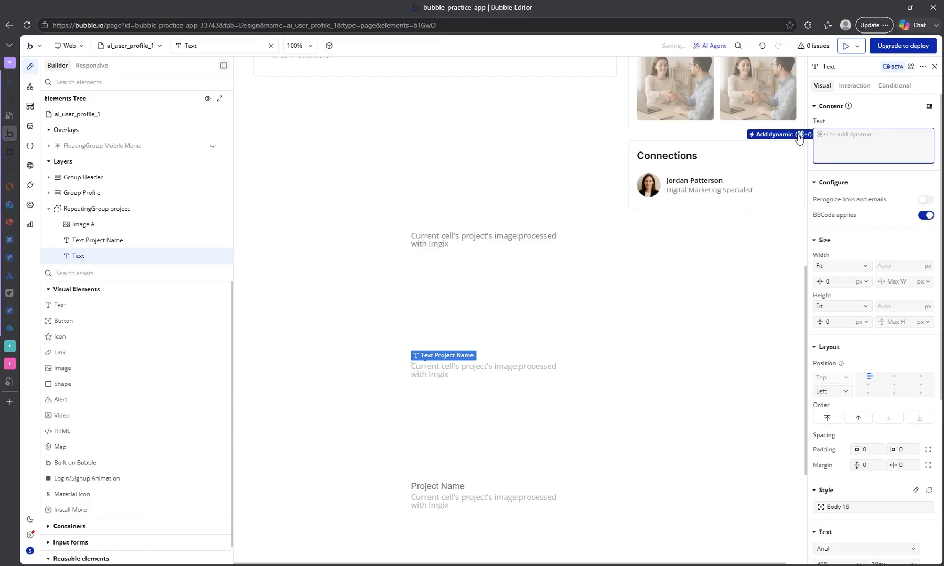
click(796, 135)
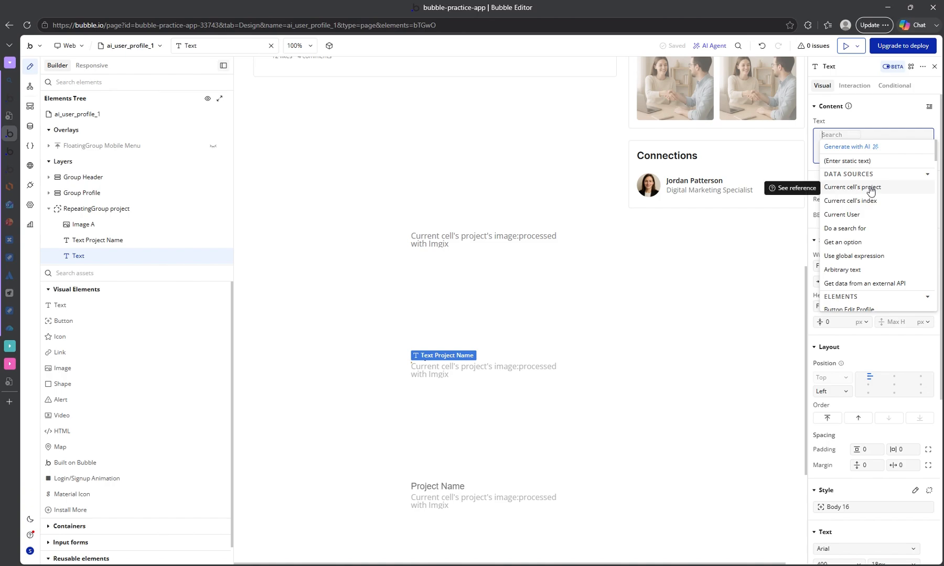
click(869, 191)
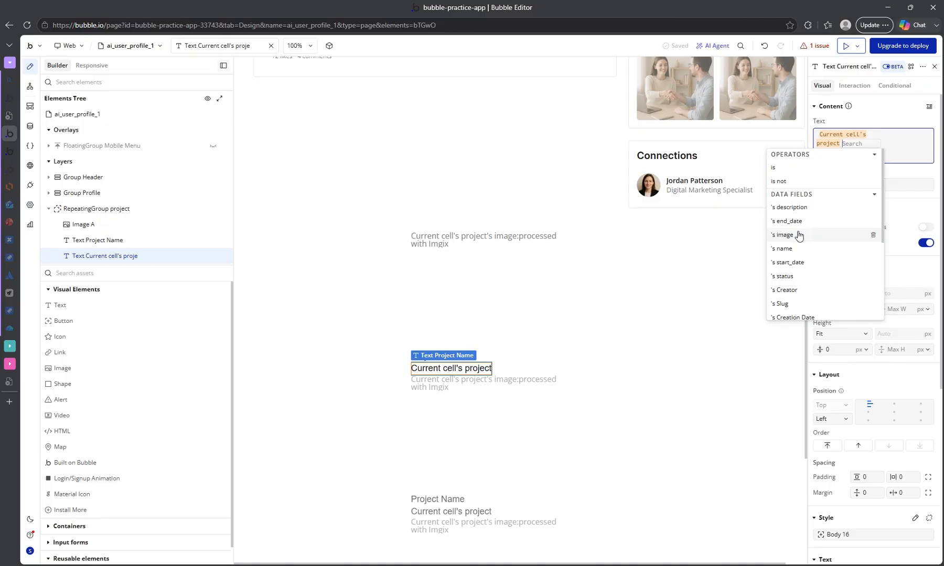
click(796, 250)
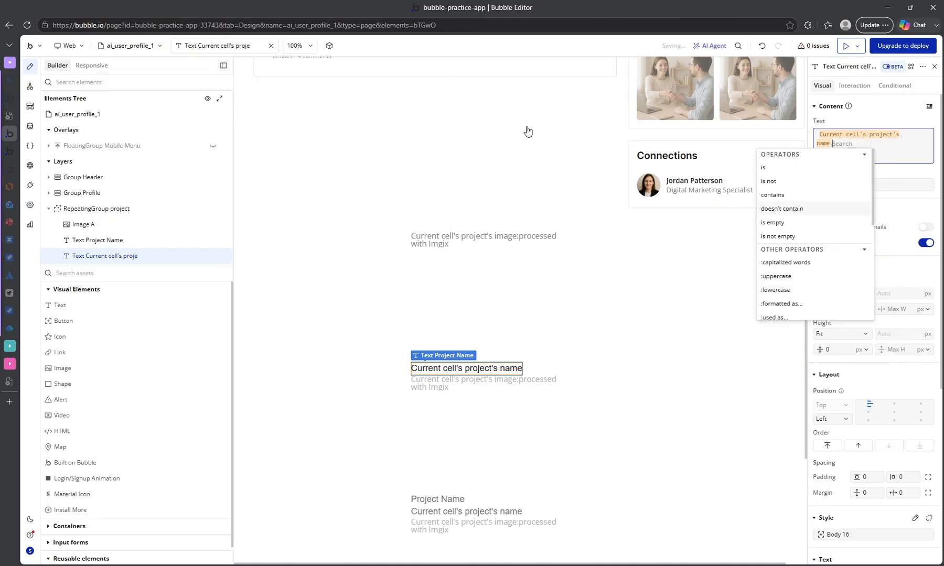
Check the project fields in the app data and duplicate the Project Name label with its dynamic name text in the cell.
click(29, 126)
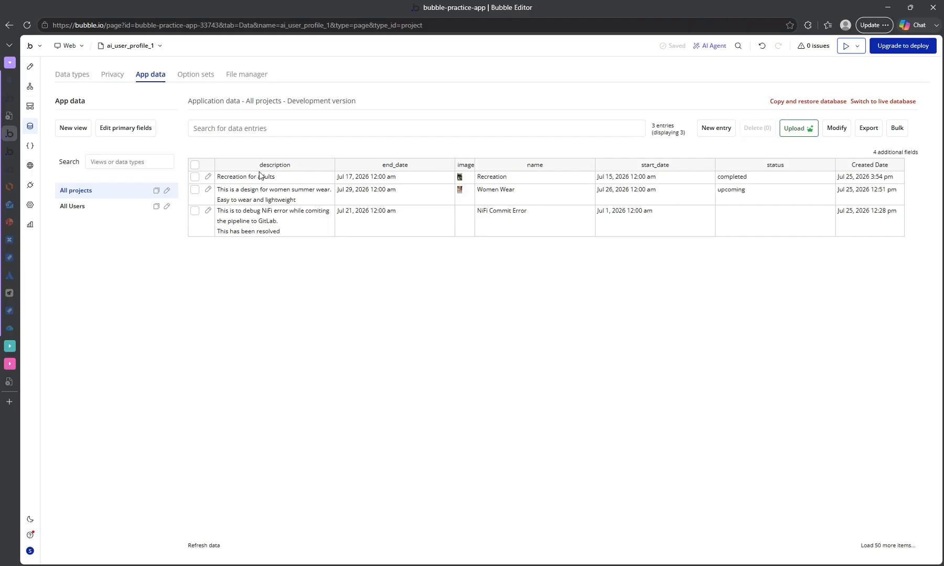
click(33, 72)
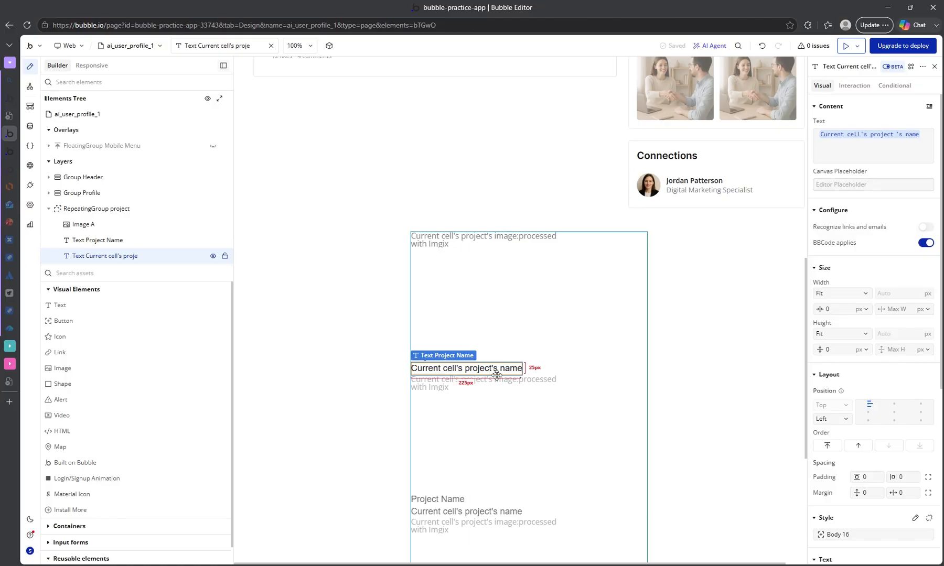
click(528, 363)
click(443, 357)
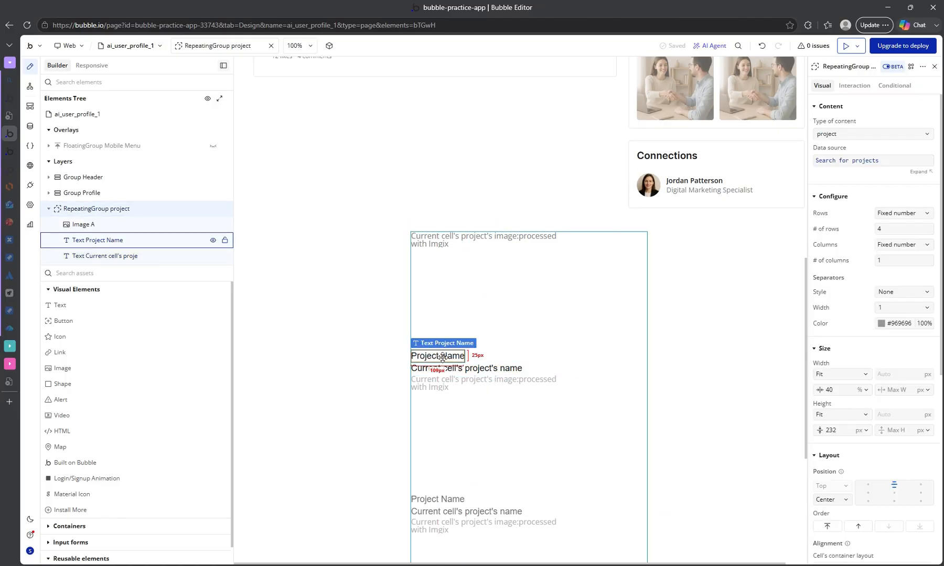
shift+click(459, 373)
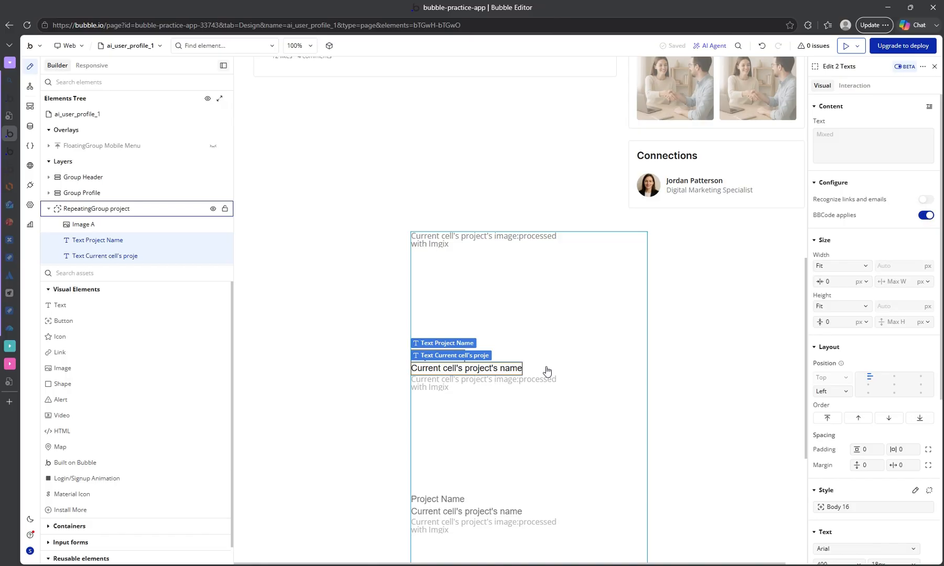
key(ctrl+v)
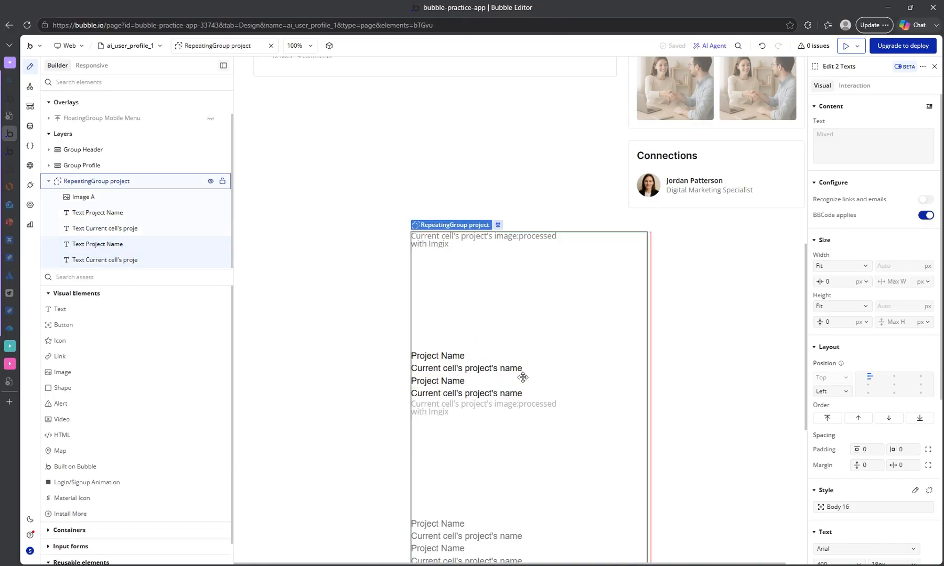
Change the duplicated Project Name label's text to Description.
click(523, 377)
click(454, 380)
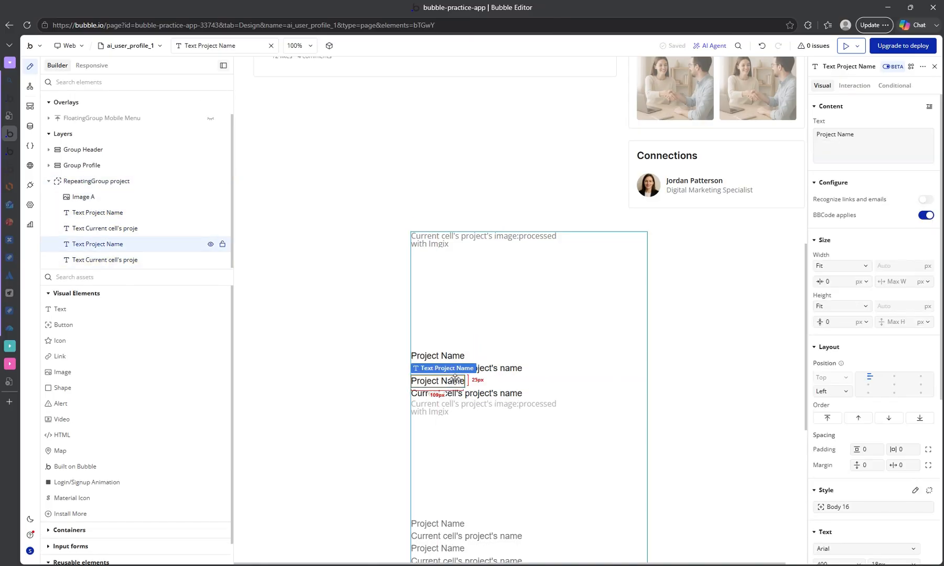
drag(851, 137, 790, 138)
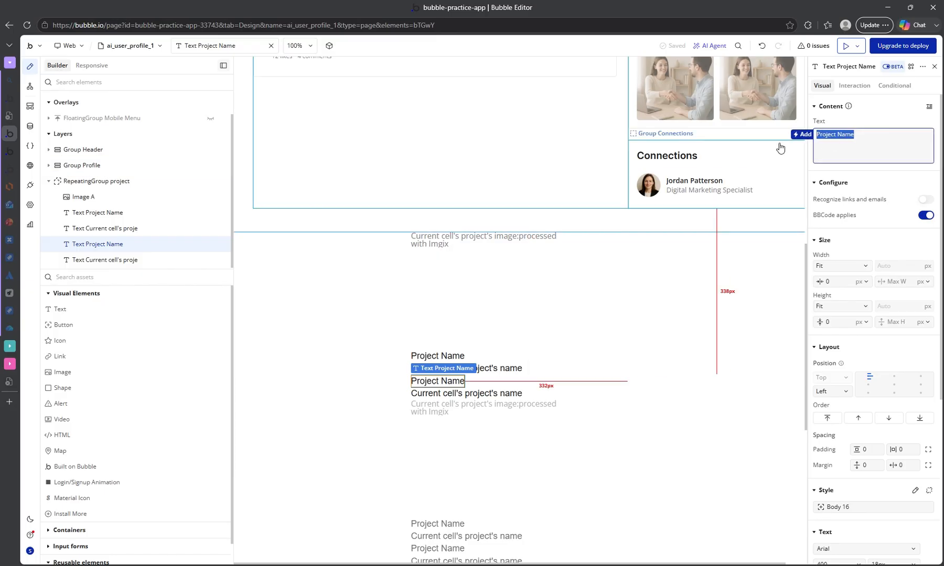
text(Description)
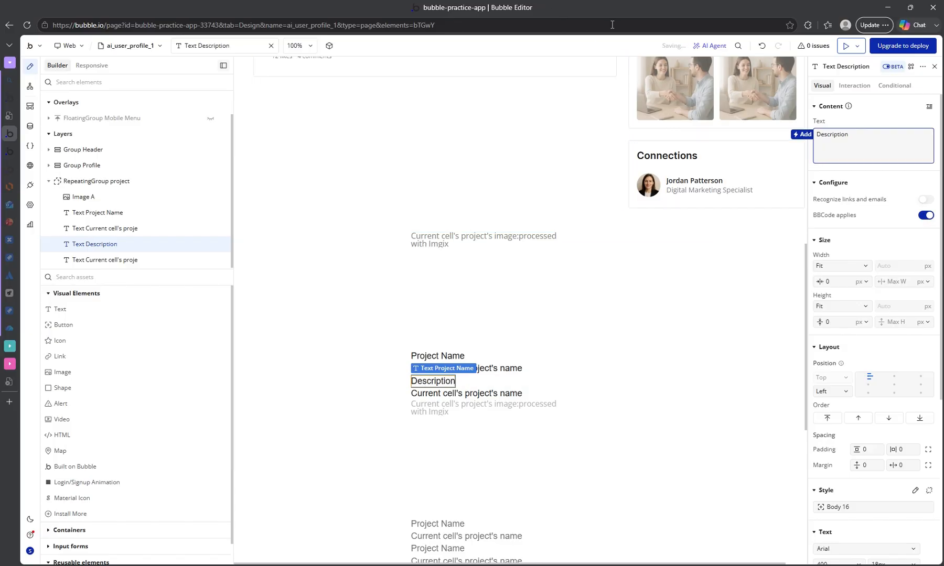
Apply the Heading 4 style to both the Description and Project Name labels.
scroll(839, 353, down, 3)
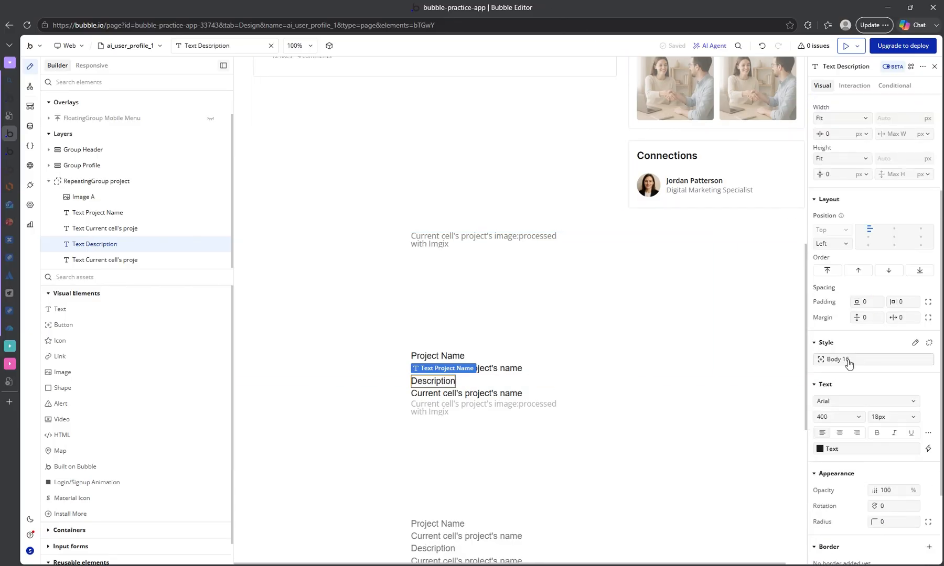
click(847, 361)
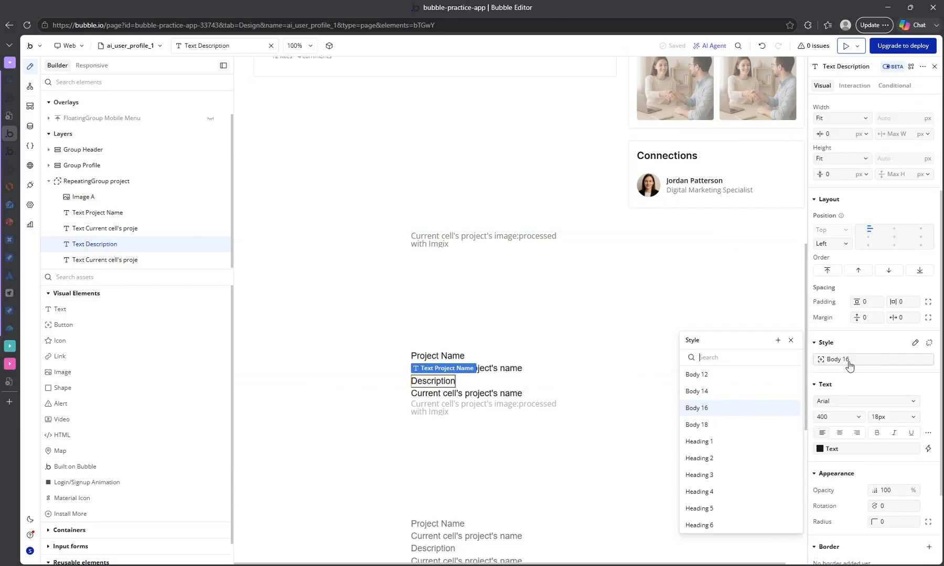
click(718, 499)
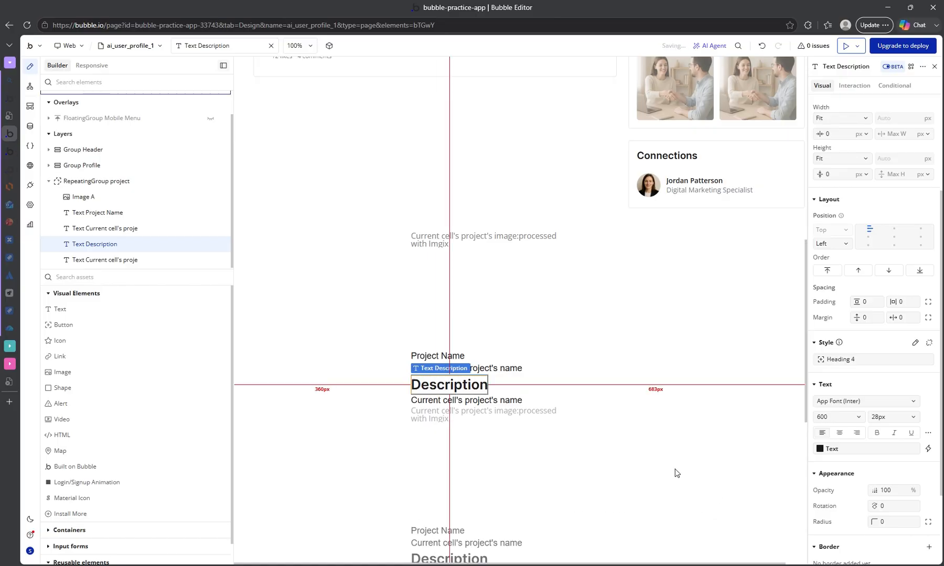
scroll(864, 173, up, 3)
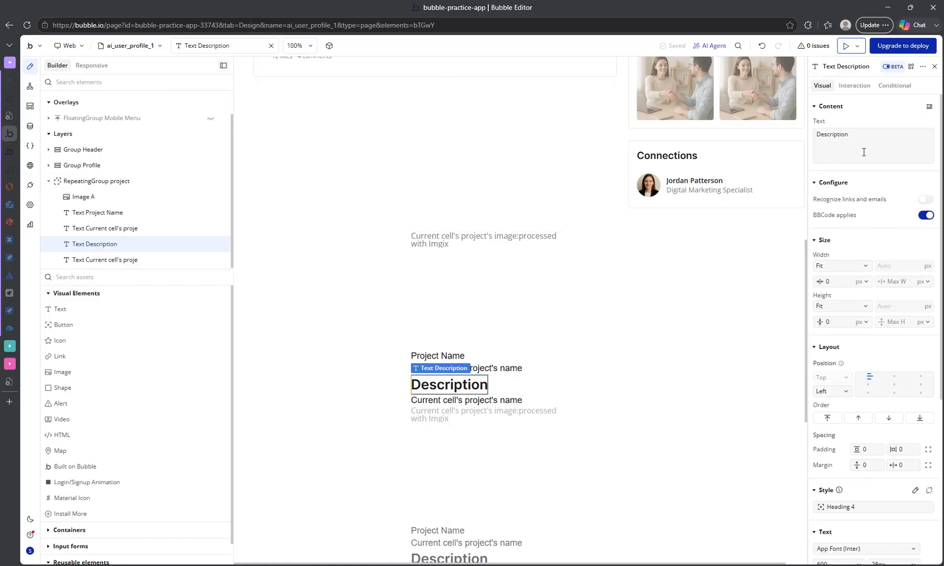
click(452, 356)
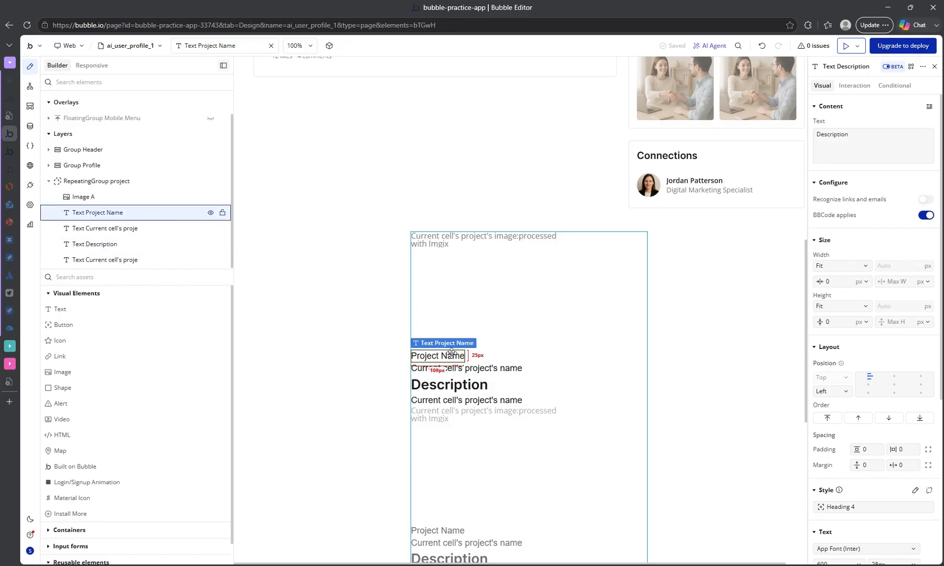
scroll(843, 442, down, 5)
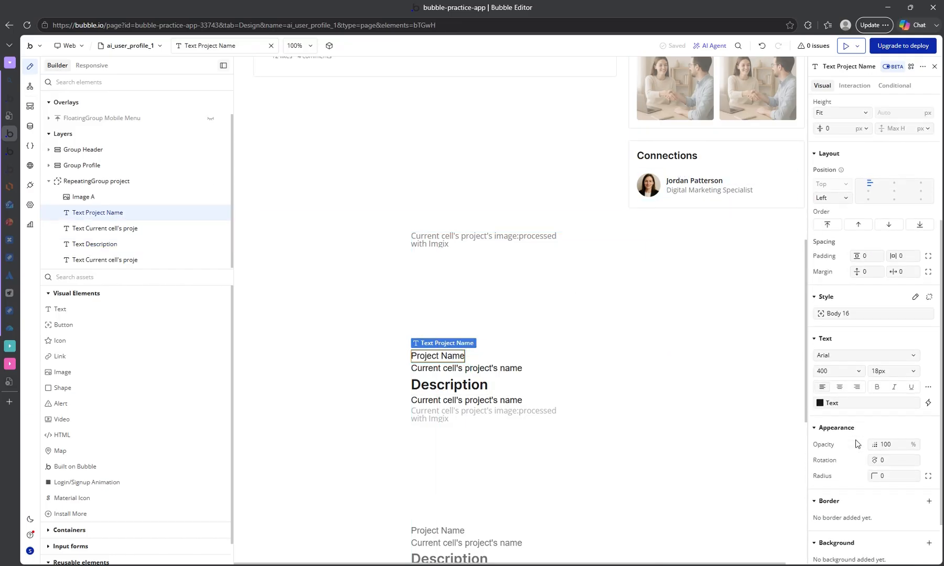
click(855, 262)
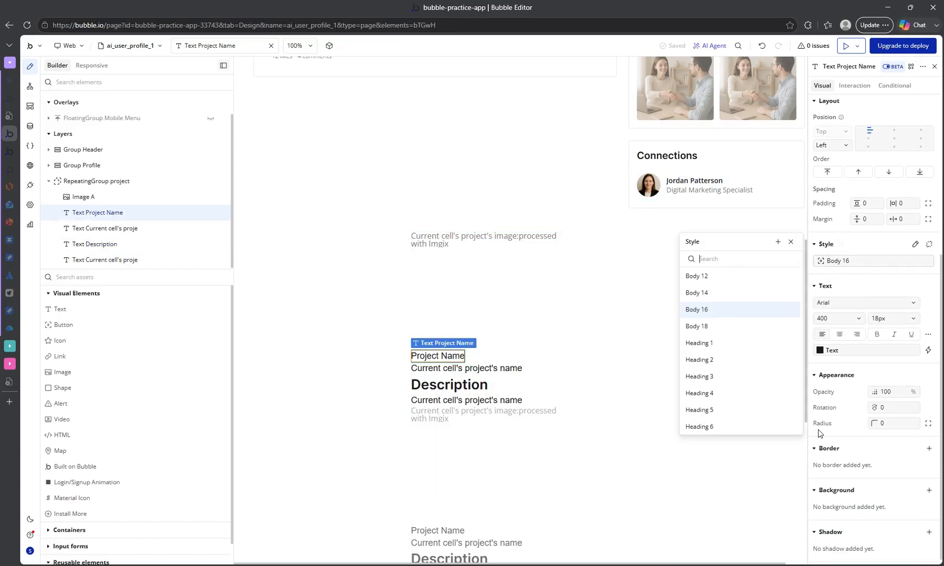
click(710, 401)
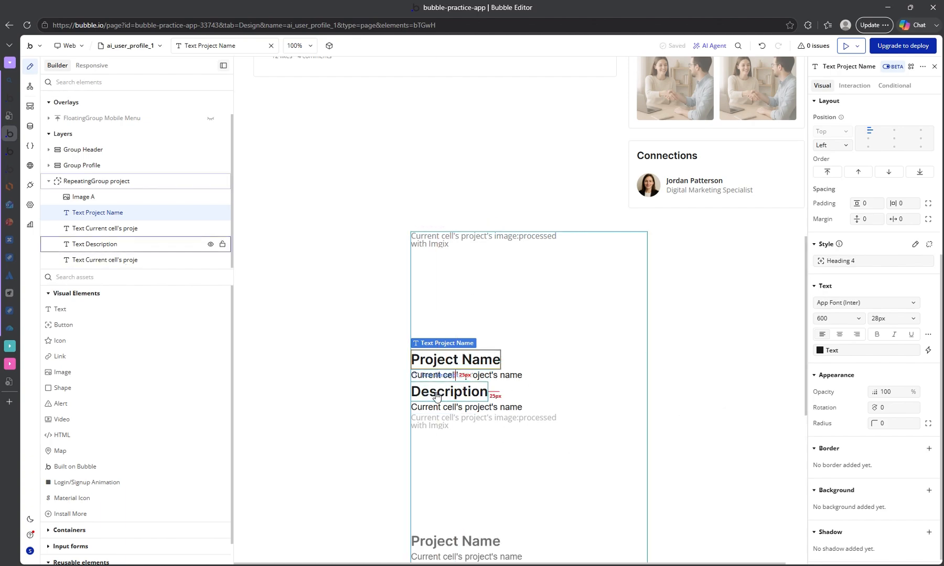
Change the dynamic text below the Description label to Current cell's project's description.
click(428, 409)
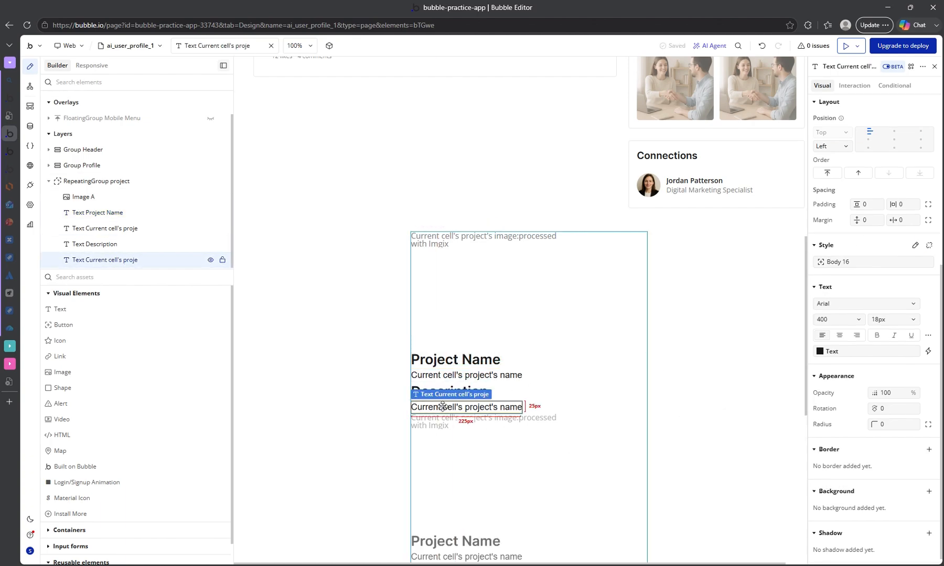
scroll(839, 168, up, 5)
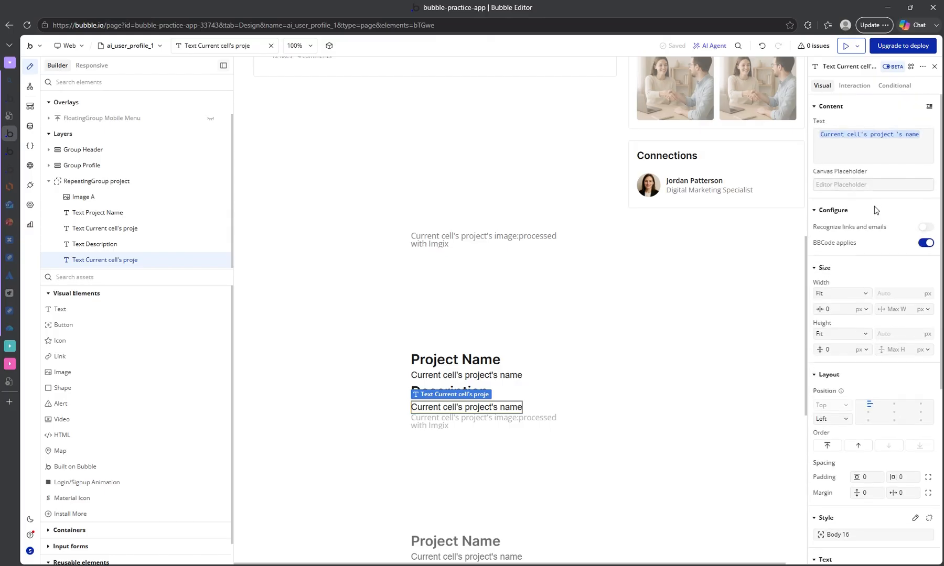
click(911, 135)
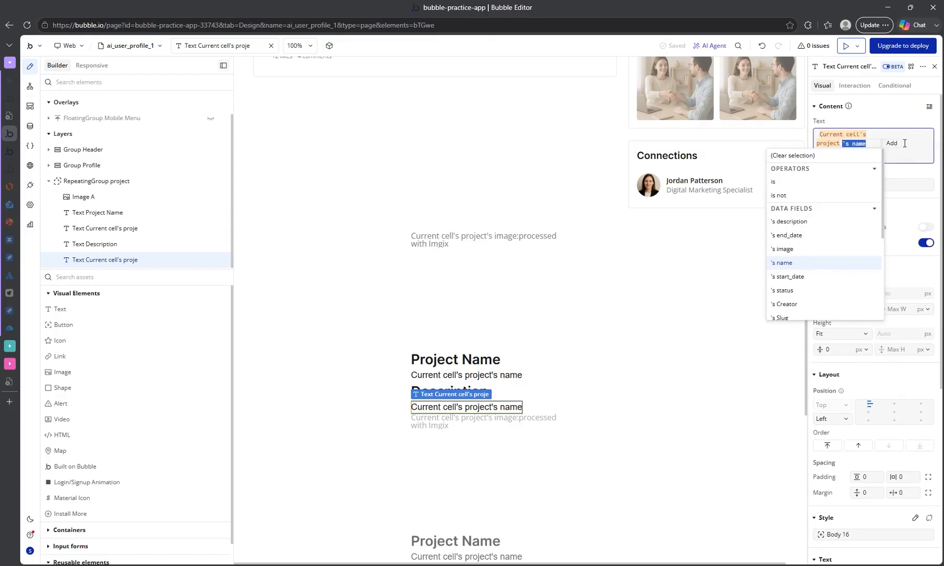
click(803, 227)
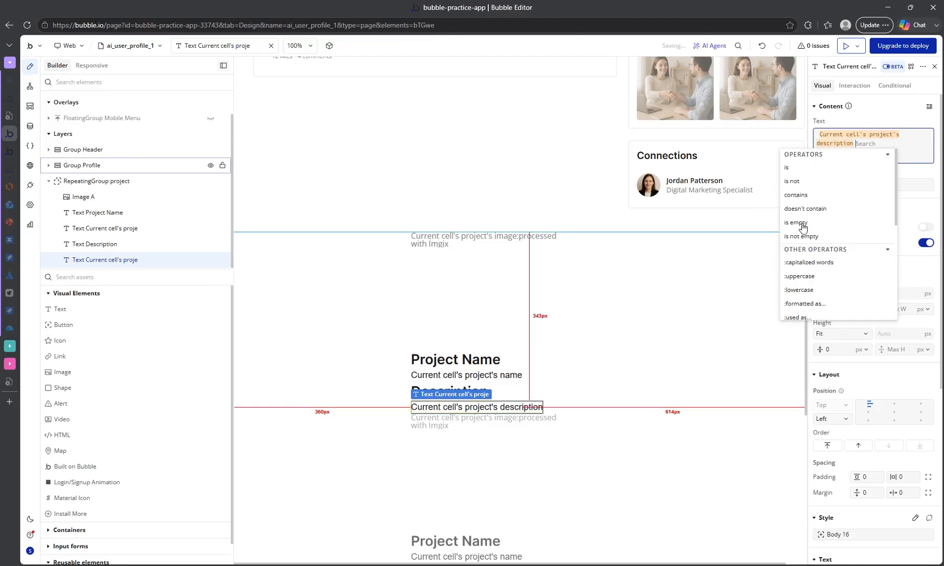
click(918, 177)
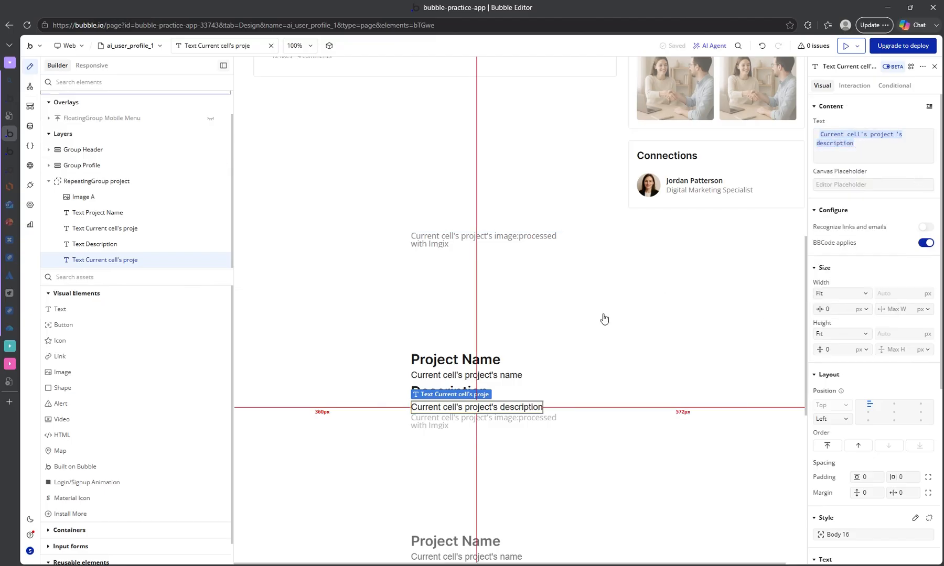
scroll(587, 409, down, 2)
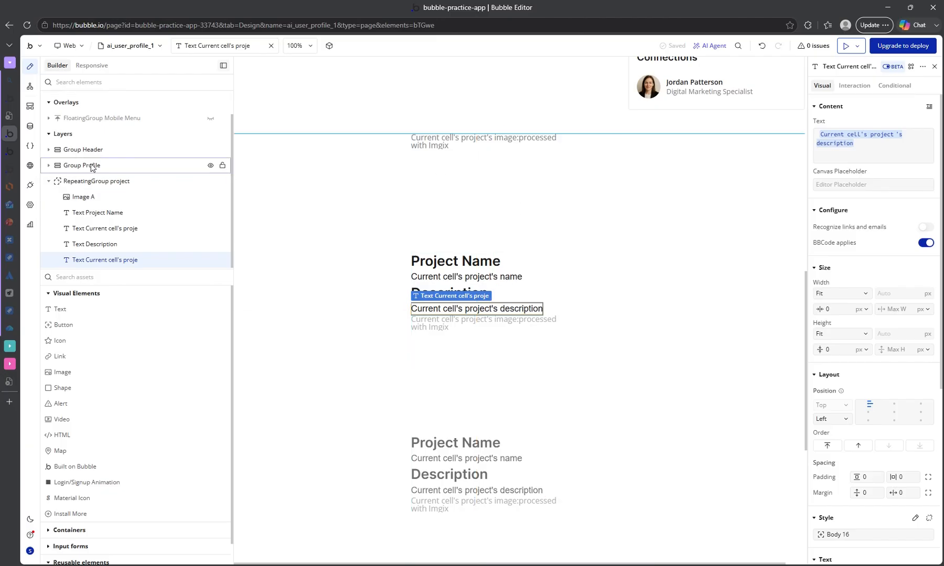
Switch to the My Page preview, reload it and examine each project's name, description and image in the repeating group.
click(16, 156)
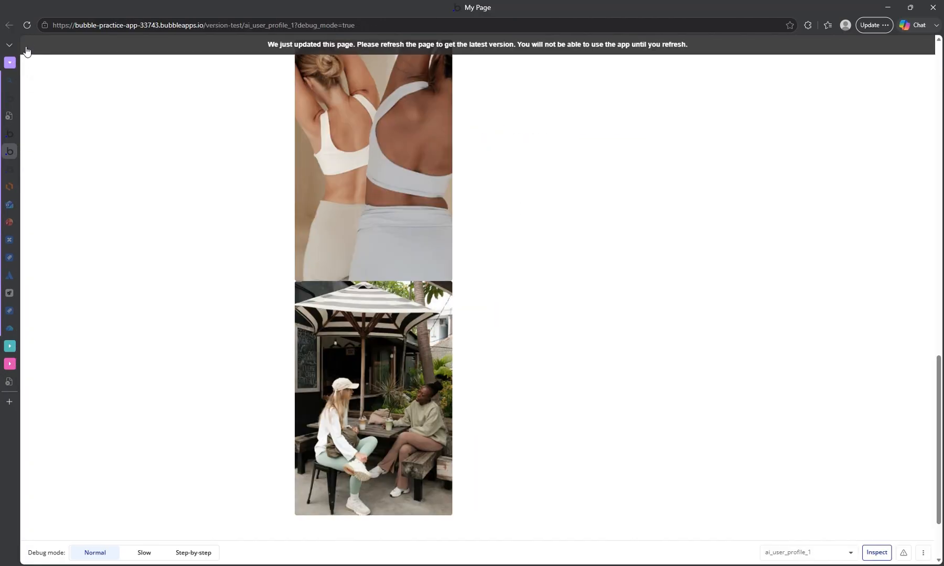
click(27, 25)
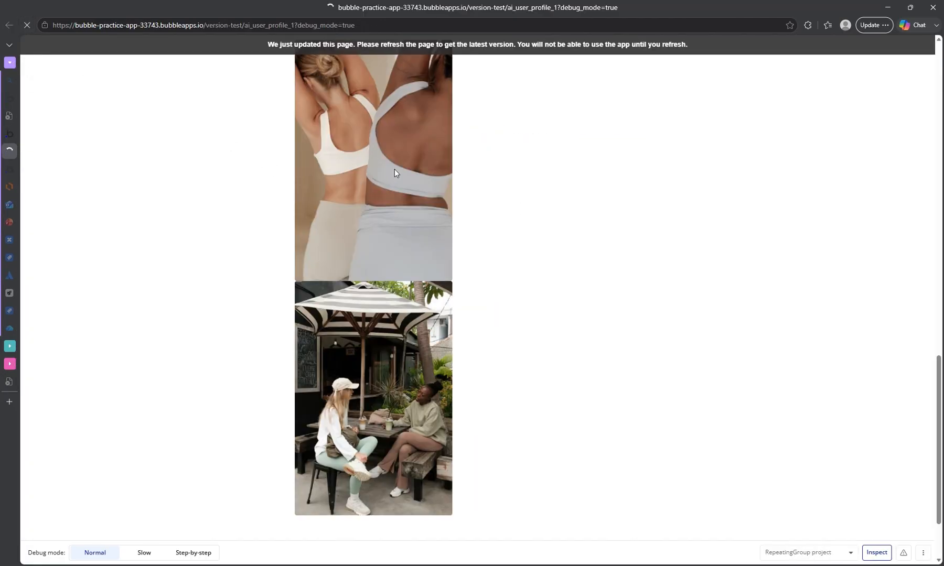
scroll(377, 210, down, 4)
scroll(378, 237, down, 10)
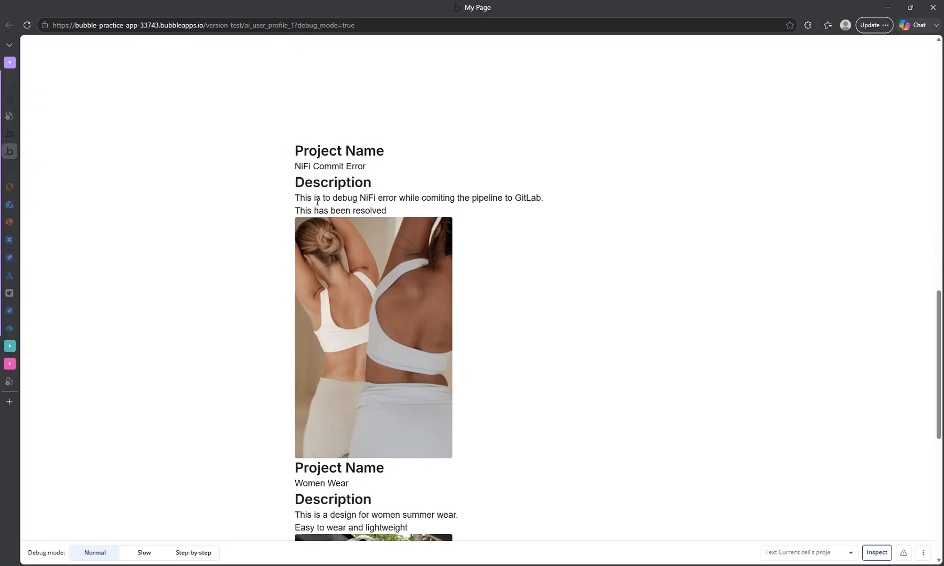
triple_click(399, 211)
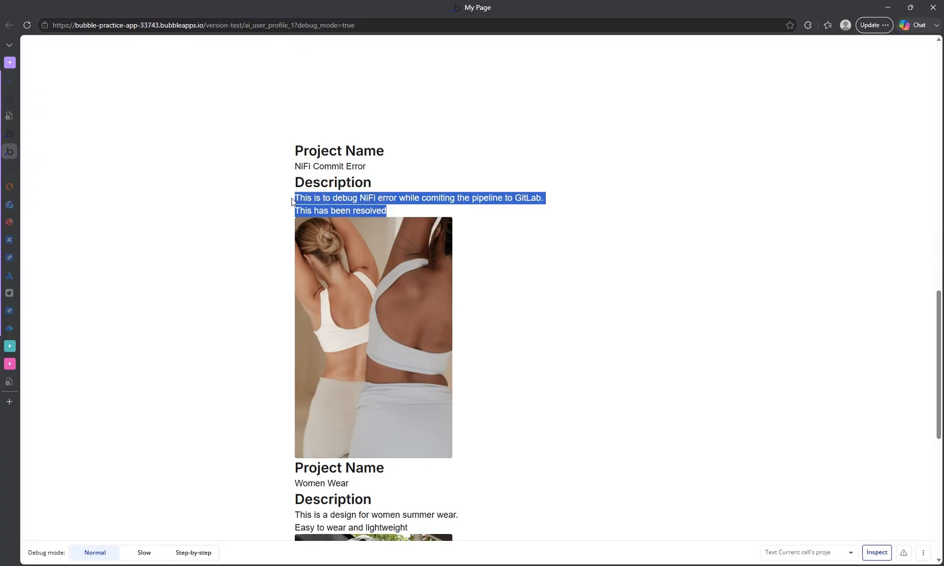
scroll(520, 243, down, 3)
scroll(436, 246, up, 3)
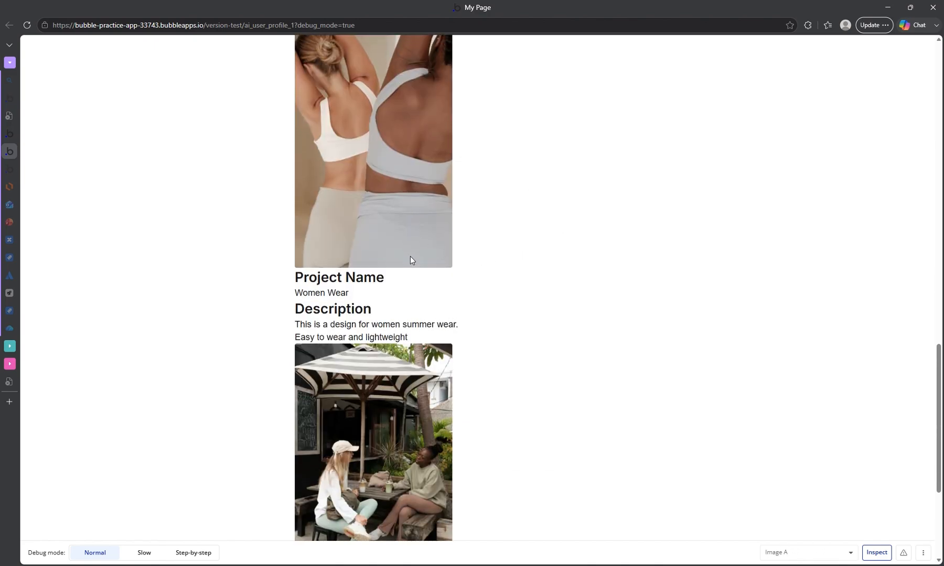
scroll(388, 235, down, 1)
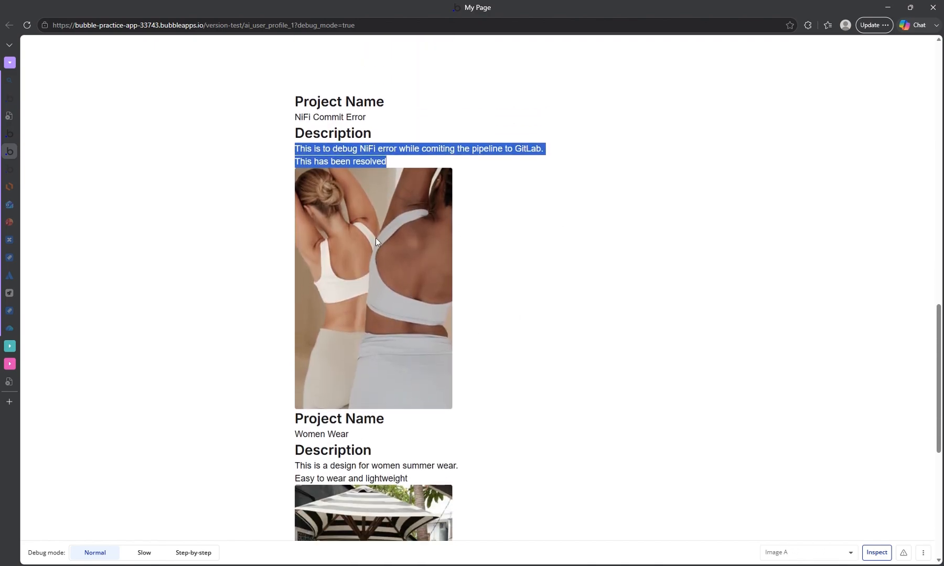
scroll(406, 287, up, 3)
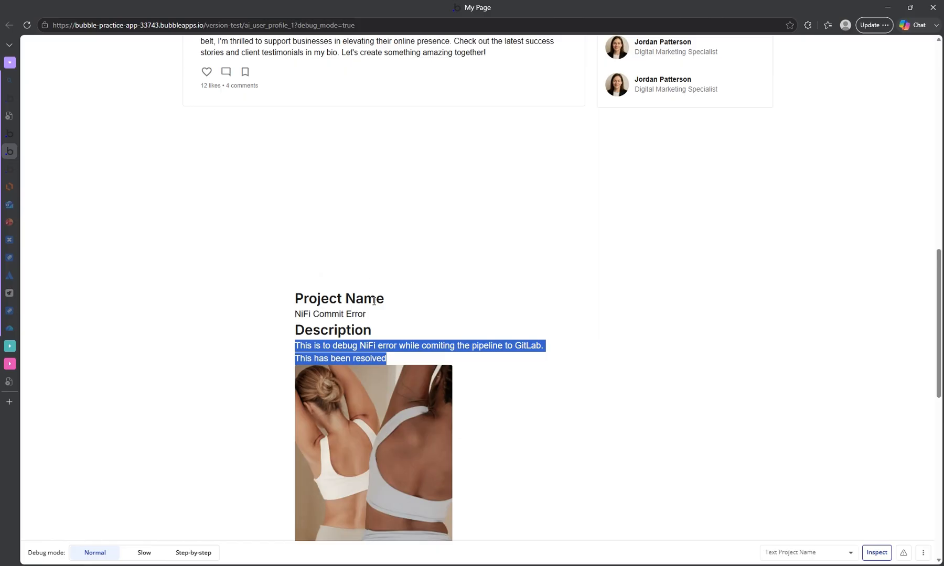
Return to the Bubble editor and inspect the NiFi Commit Error project's name and image fields in the app data.
click(8, 136)
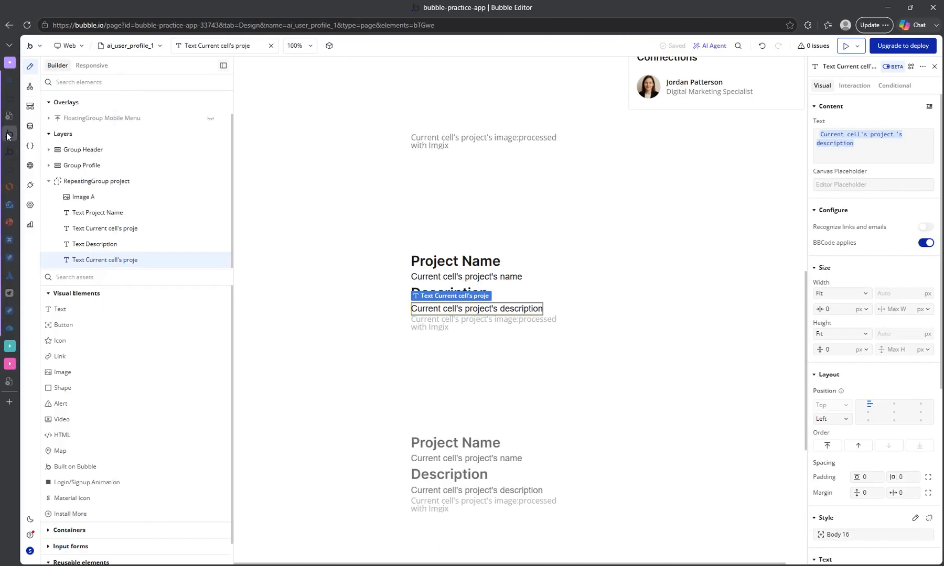
click(33, 128)
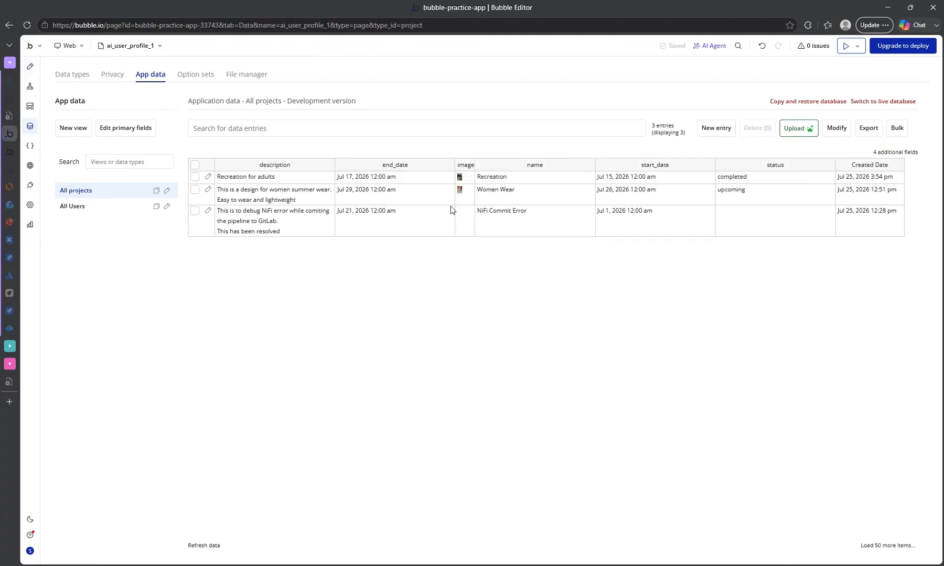
drag(518, 211, 472, 212)
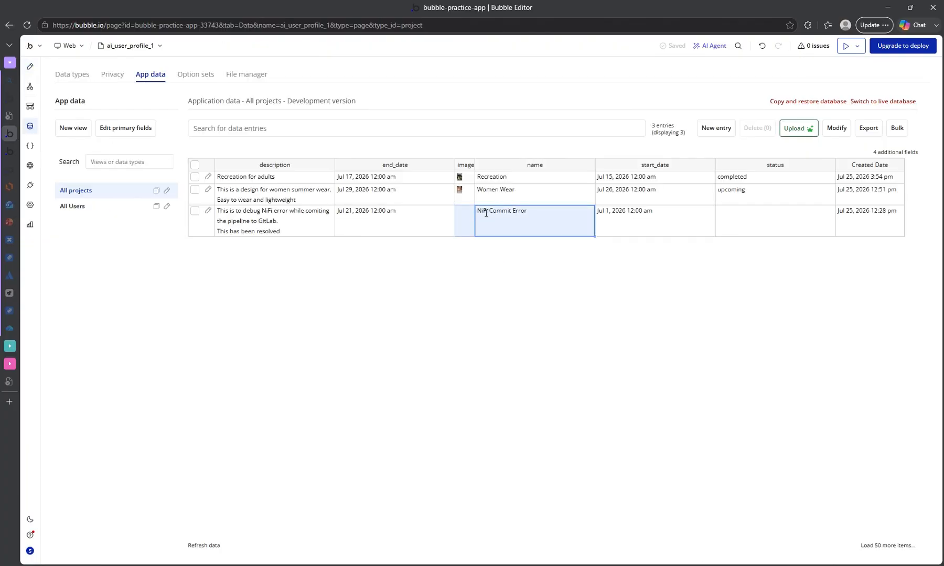
click(465, 218)
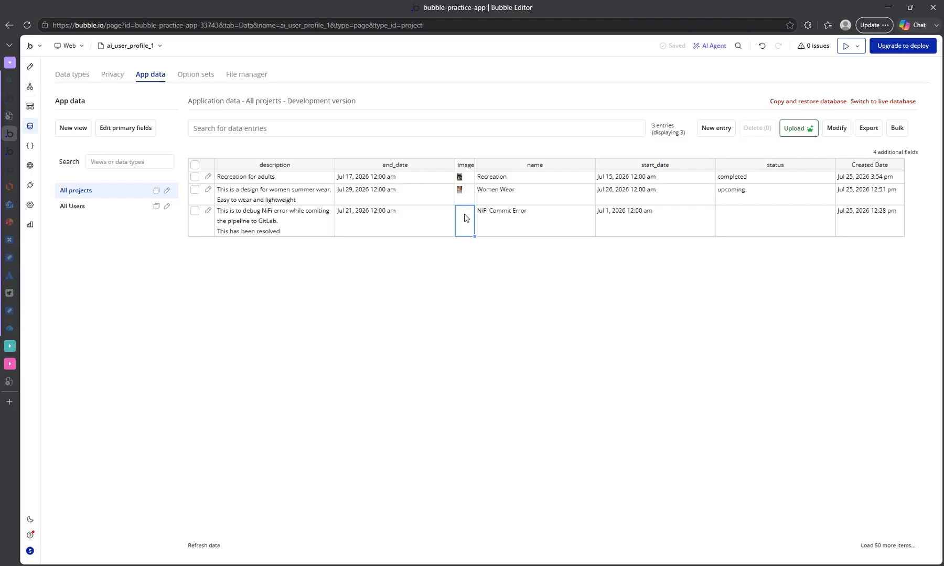
Switch back to the My Page preview and compare the listed projects with their database entries.
click(14, 151)
scroll(419, 234, down, 3)
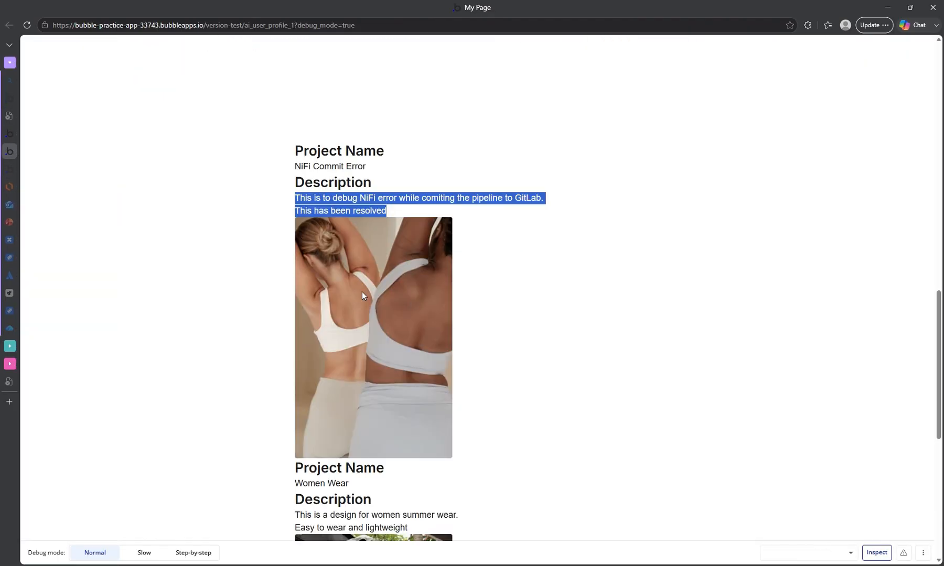
scroll(371, 266, down, 3)
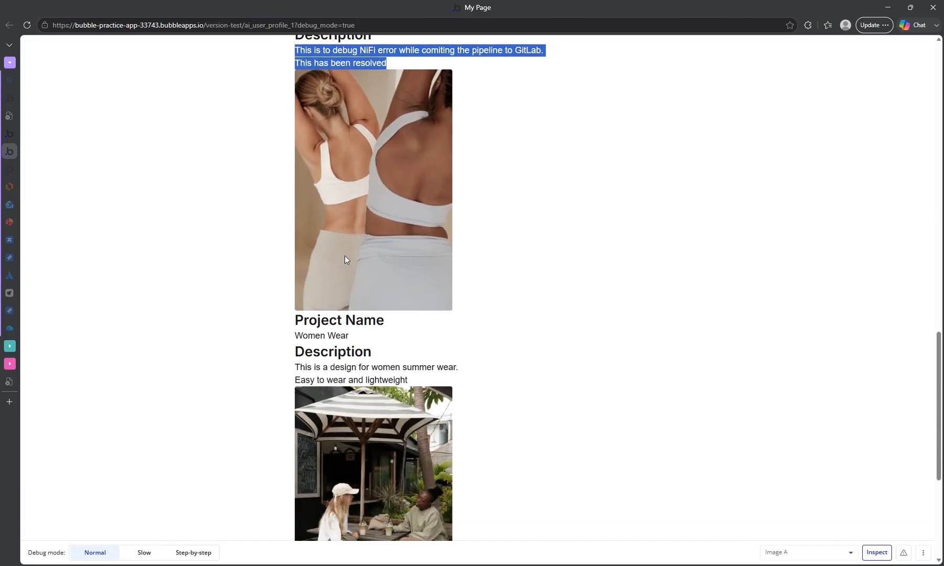
Examine the NiFi Commit Error project's name and description in the My Page preview.
scroll(375, 239, up, 1)
scroll(391, 265, down, 1)
click(498, 257)
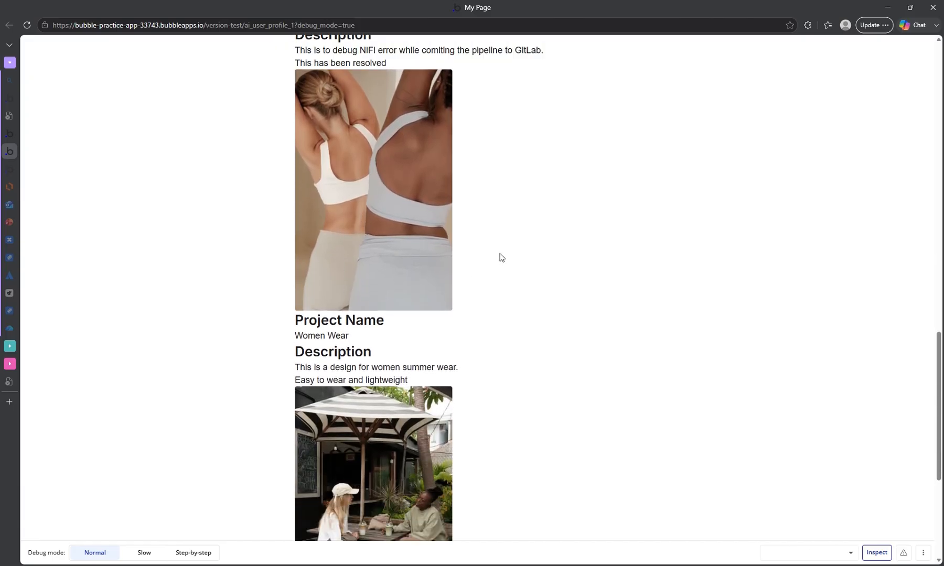
scroll(343, 58, up, 2)
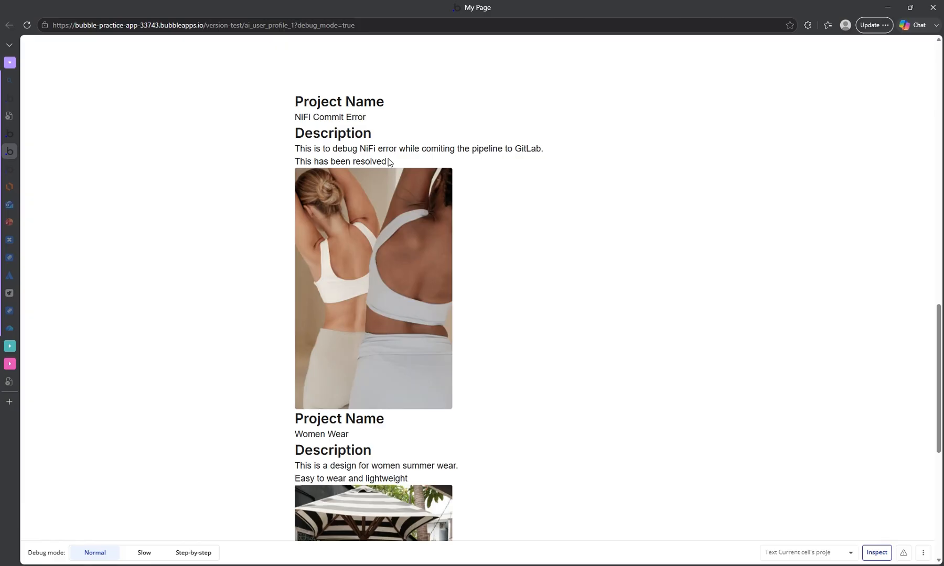
drag(388, 162, 283, 153)
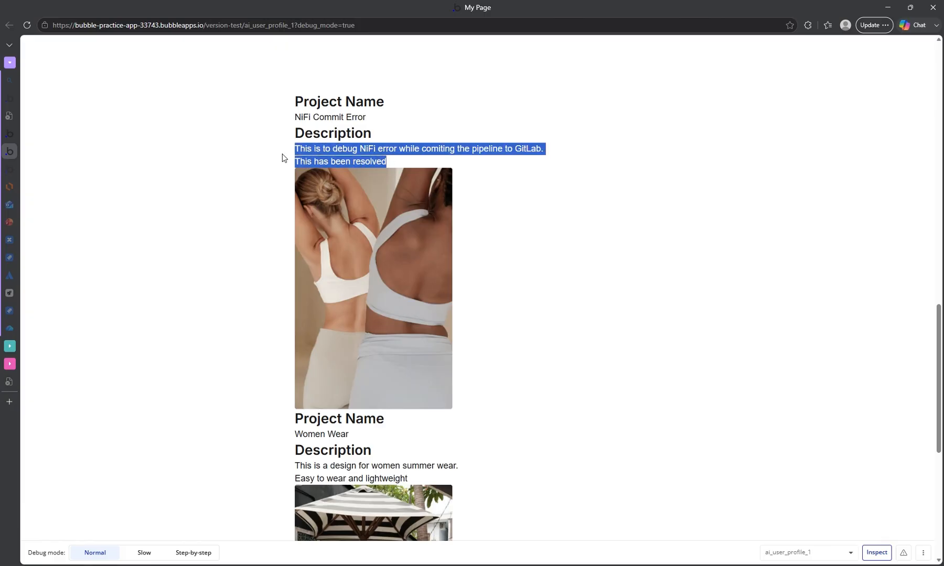
click(389, 167)
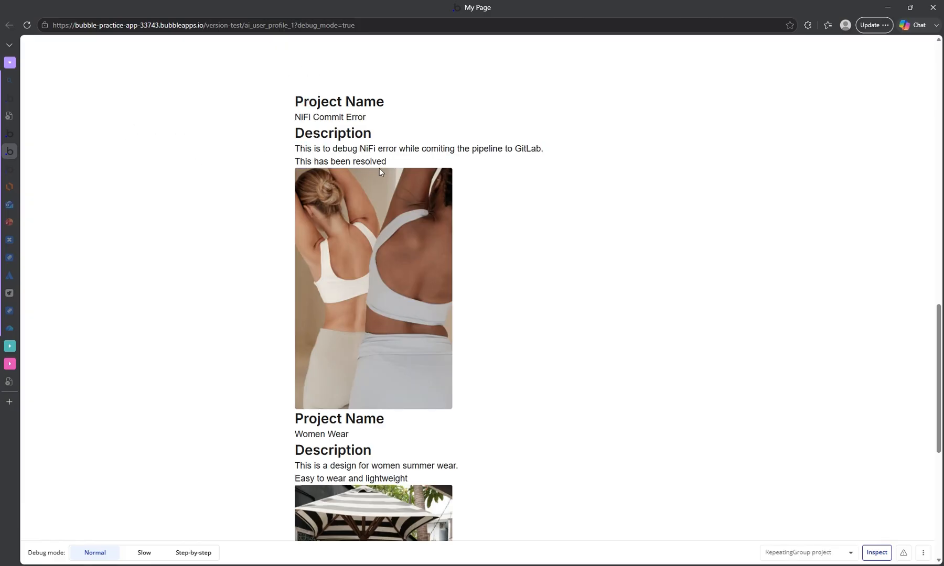
drag(406, 167, 307, 96)
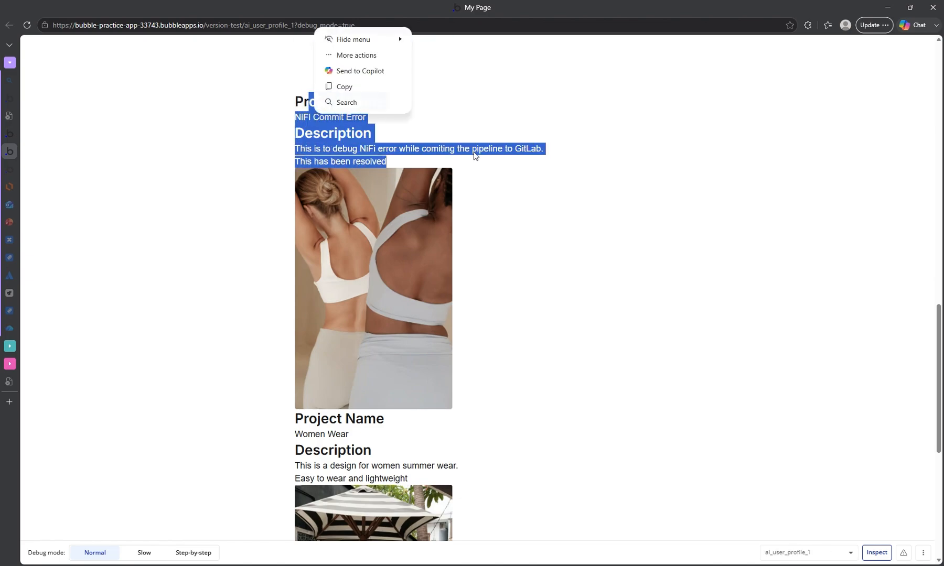
click(455, 176)
Review the images, names and descriptions of the Women Wear and Recreation projects in the preview.
scroll(429, 283, down, 2)
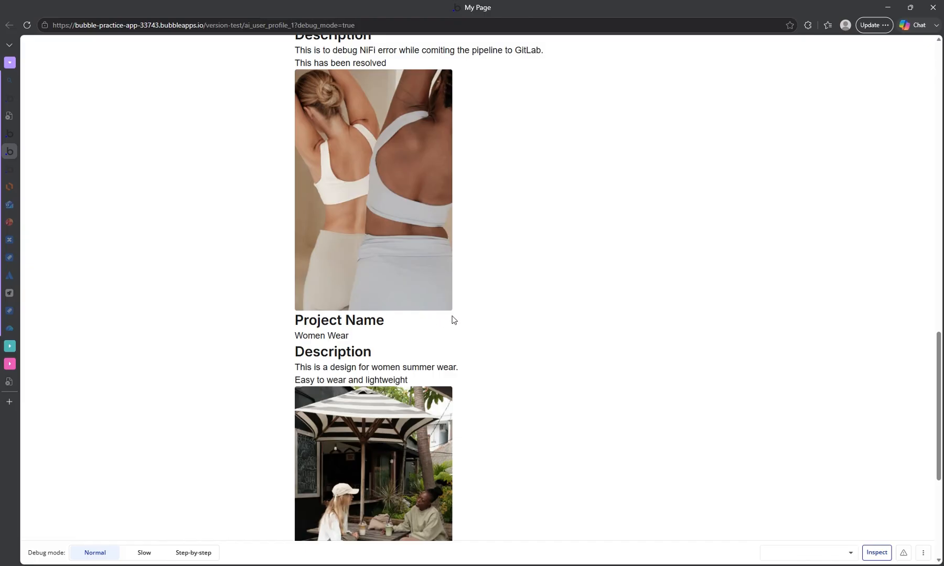
scroll(441, 321, down, 2)
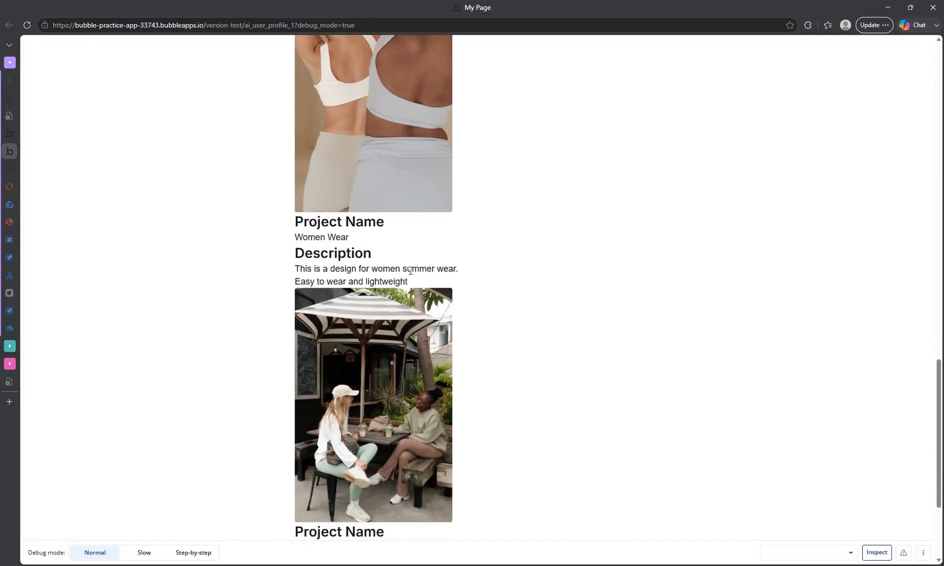
scroll(440, 278, up, 1)
scroll(407, 271, down, 1)
scroll(402, 306, down, 1)
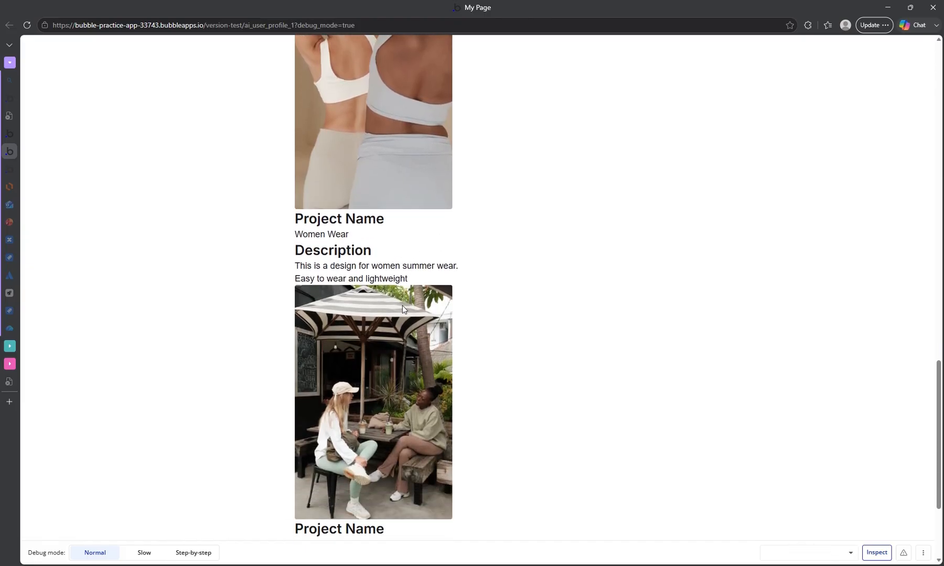
scroll(402, 305, down, 2)
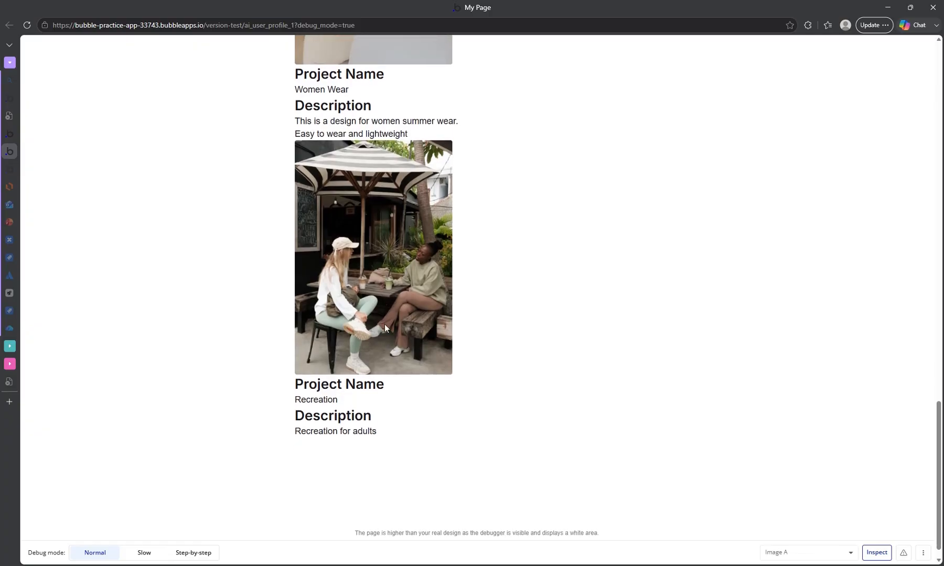
scroll(377, 273, up, 1)
scroll(398, 336, down, 1)
scroll(399, 411, up, 8)
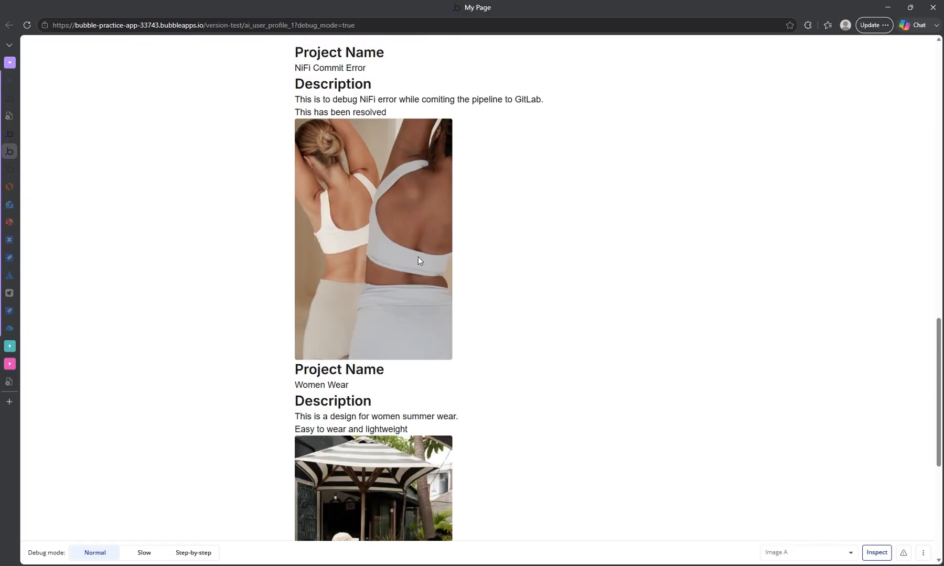
scroll(359, 267, up, 1)
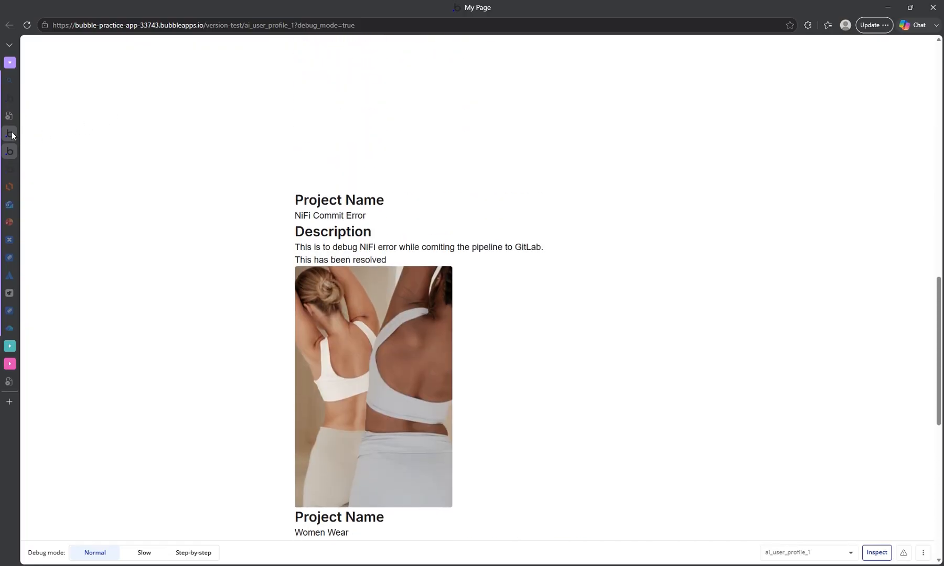
Switch back to the Bubble editor and open the design view of the ai_user_profile_1 page.
click(10, 134)
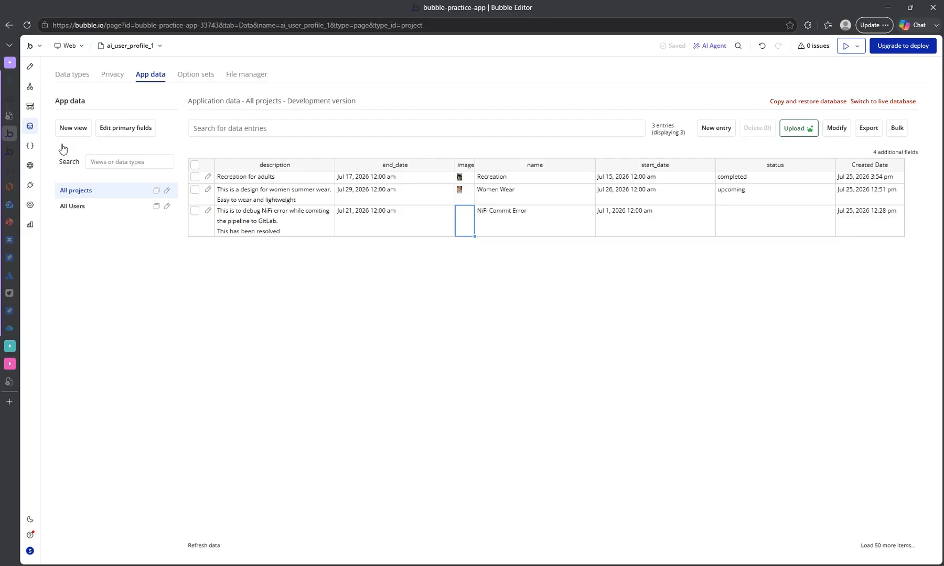
click(30, 66)
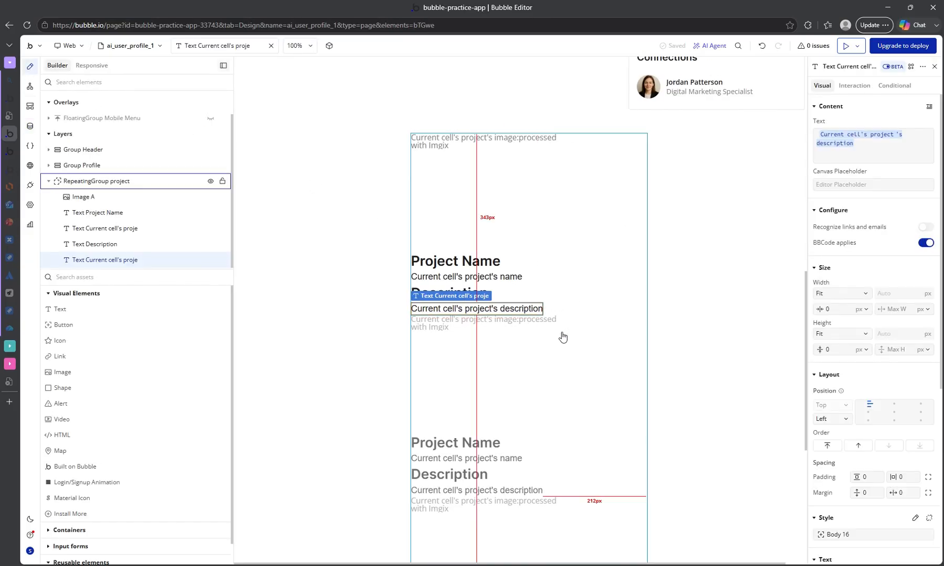